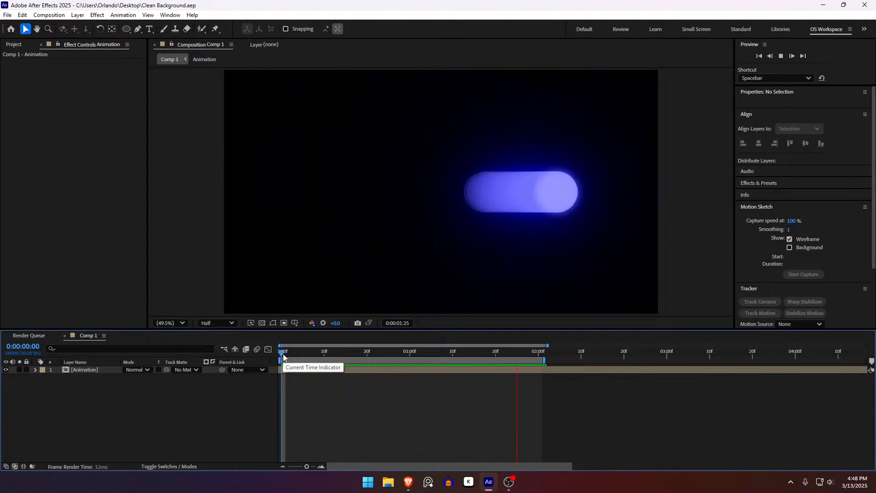
Start a new full-size 1920 x 1080 px solid in Comp 1 named "Vignette Background".
{"action": "left_click_drag", "start_coordinate": [283, 358], "coordinate": [177, 378]}
{"action": "left_click", "coordinate": [157, 396]}
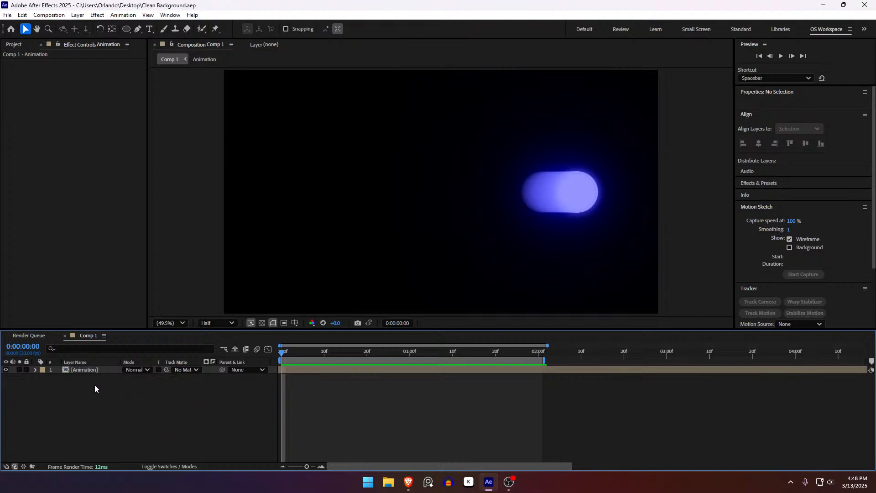
{"action": "left_click", "coordinate": [96, 373]}
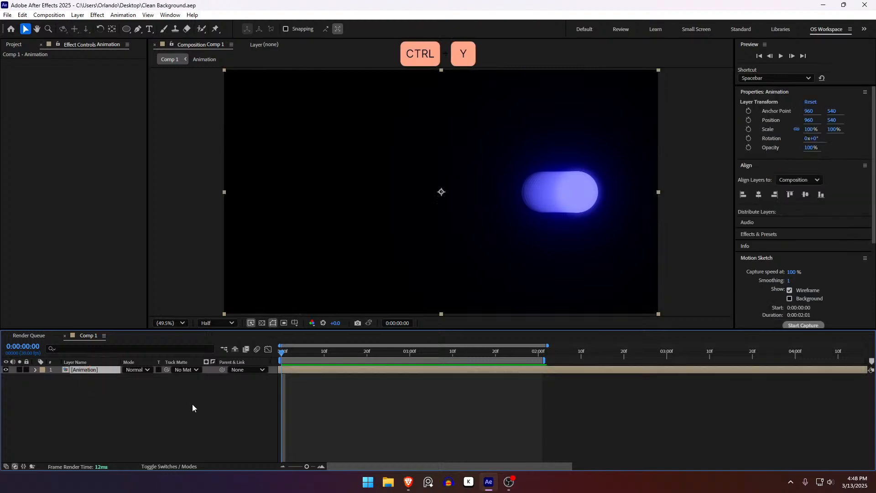
{"action": "key", "text": "ctrl+y"}
{"action": "type", "text": "B"}
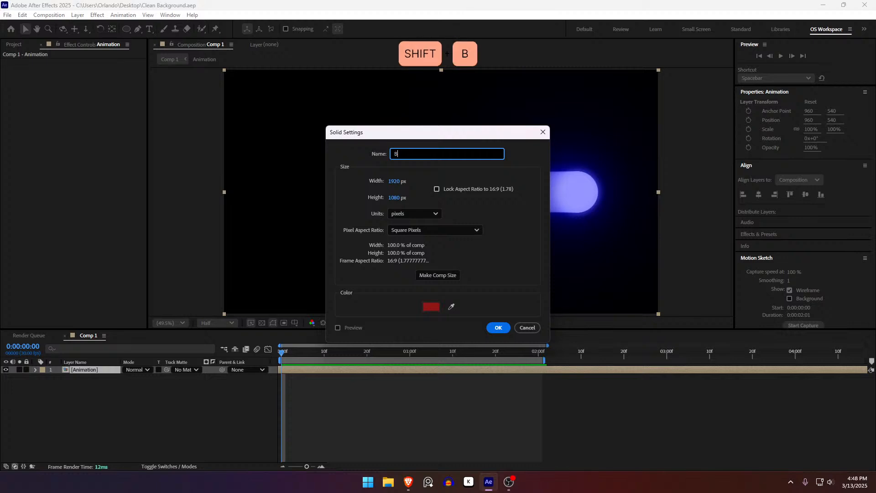
{"action": "type", "text": "a"}
{"action": "key", "text": "BackSpace"}
{"action": "key", "text": "BackSpace"}
{"action": "type", "text": "Vignette"}
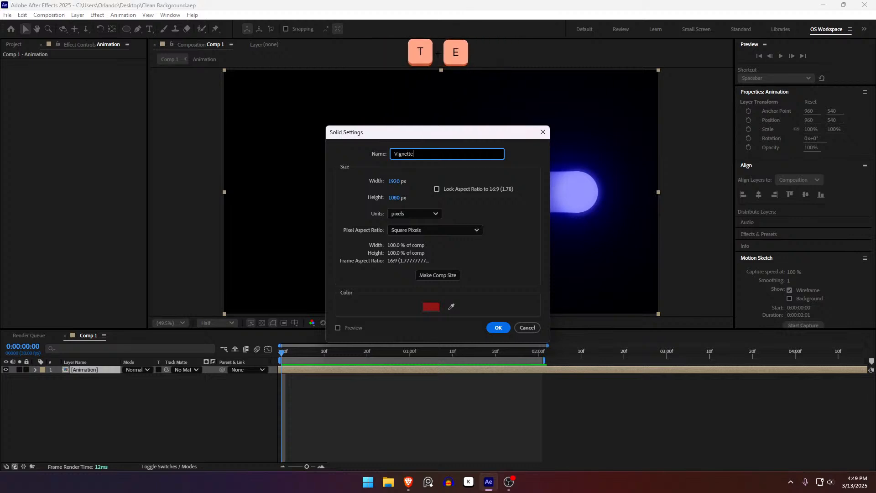
{"action": "type", "text": " Background"}
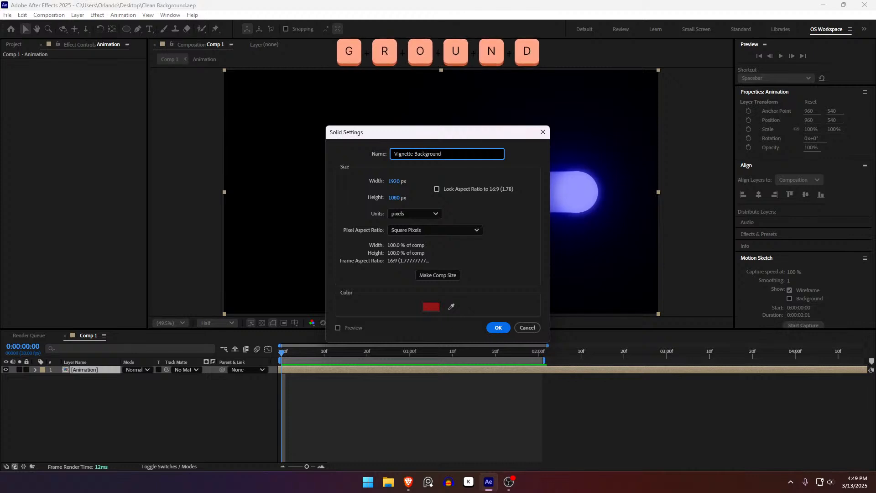
Color the new solid bright orange, create it and place it below the Animation layer.
{"action": "left_click", "coordinate": [432, 310]}
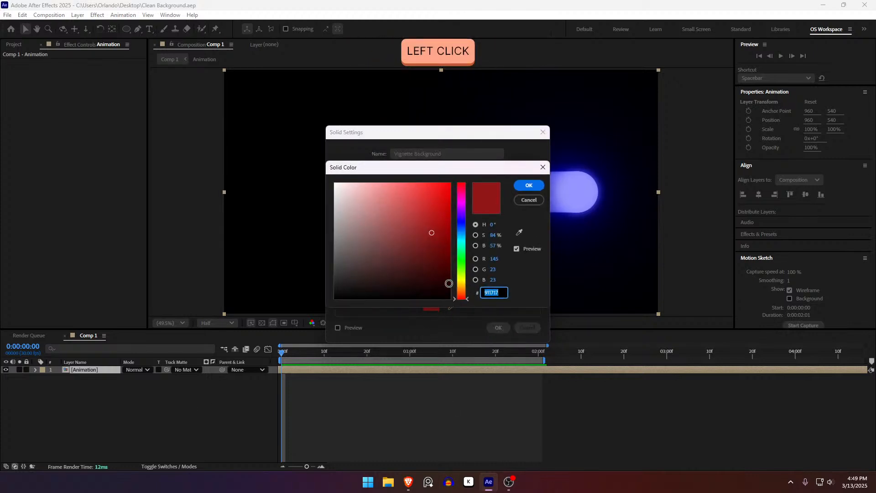
{"action": "mouse_move", "coordinate": [461, 295]}
{"action": "left_mouse_down"}
{"action": "mouse_move", "coordinate": [458, 237]}
{"action": "mouse_move", "coordinate": [460, 292]}
{"action": "left_mouse_up"}
{"action": "mouse_move", "coordinate": [419, 258]}
{"action": "left_mouse_down"}
{"action": "mouse_move", "coordinate": [424, 162]}
{"action": "mouse_move", "coordinate": [437, 196]}
{"action": "left_mouse_up"}
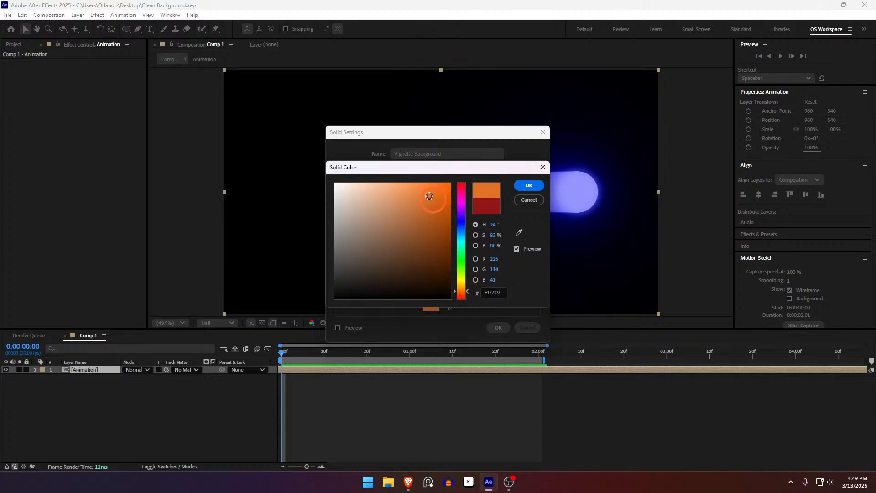
{"action": "left_click", "coordinate": [529, 187]}
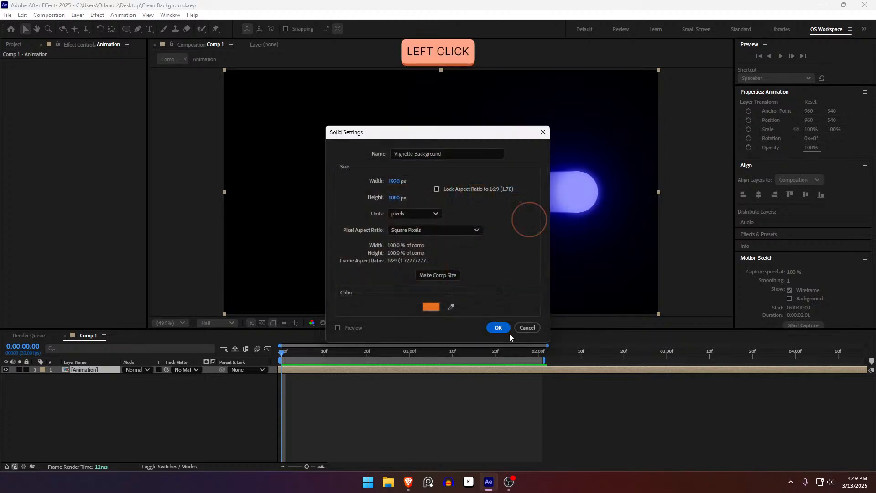
{"action": "left_click", "coordinate": [499, 328]}
{"action": "left_click_drag", "start_coordinate": [86, 370], "coordinate": [89, 384]}
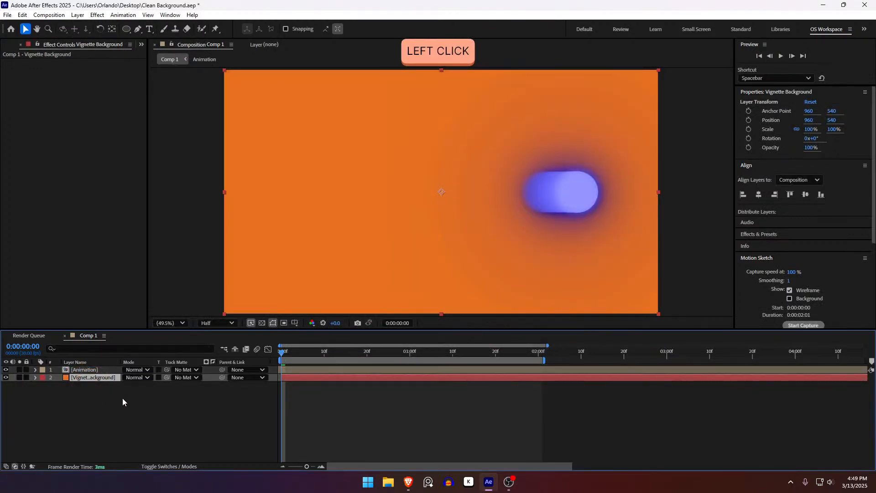
Apply the CC Vignette effect to the Vignette Background layer with Amount 167 and Angle of View 49.3.
{"action": "key", "text": "F3"}
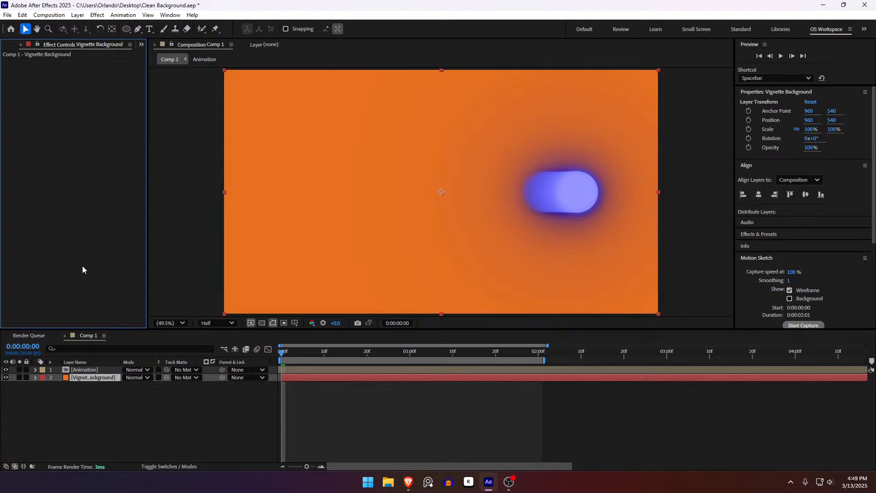
{"action": "left_click_drag", "start_coordinate": [283, 359], "coordinate": [49, 248]}
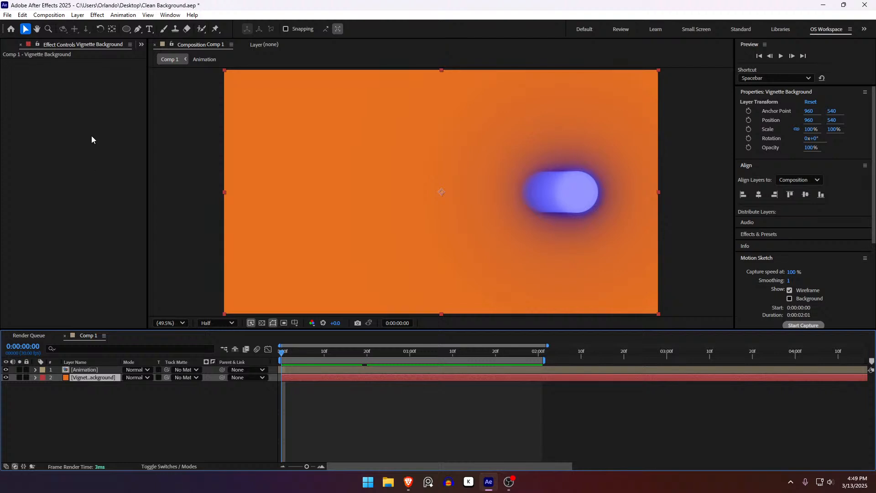
{"action": "key", "text": "ctrl+space"}
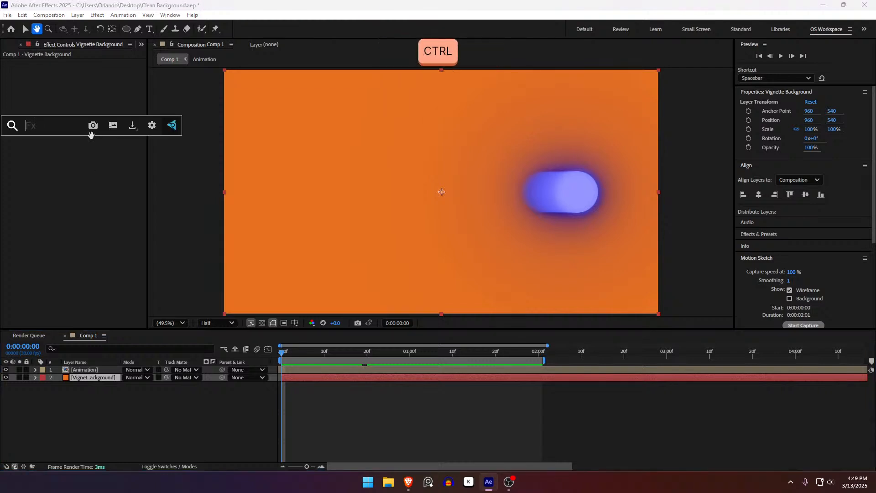
{"action": "type", "text": "CC vign"}
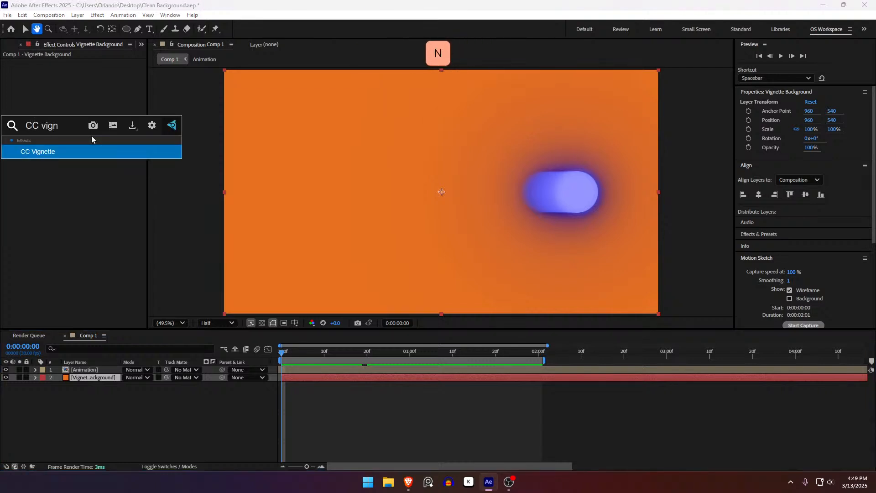
{"action": "key", "text": "Return"}
{"action": "left_click_drag", "start_coordinate": [283, 352], "coordinate": [402, 346]}
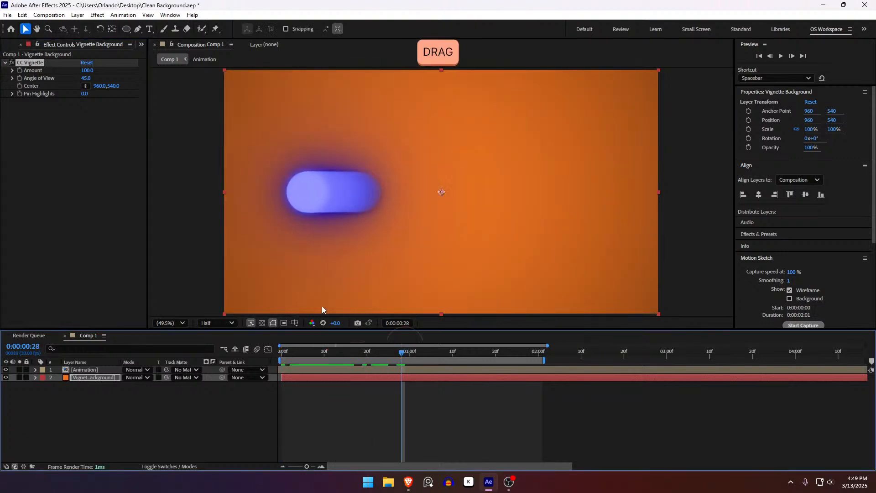
{"action": "left_click_drag", "start_coordinate": [86, 79], "coordinate": [122, 78]}
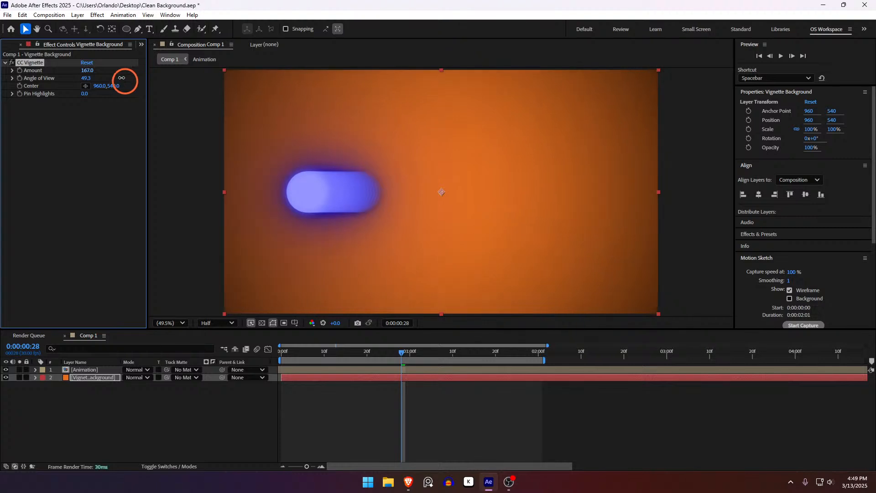
Change the Vignette Background solid's color to a lighter orange.
{"action": "left_click", "coordinate": [360, 377]}
{"action": "key", "text": "ctrl+shift+y"}
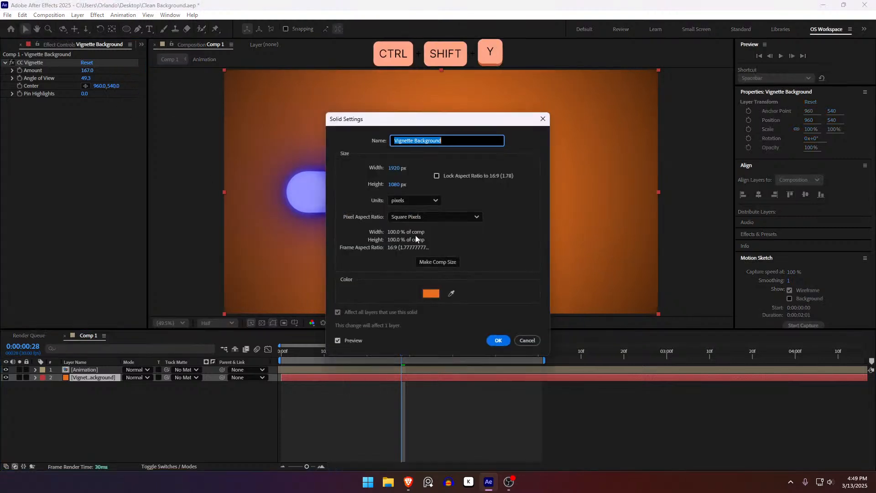
{"action": "left_click", "coordinate": [431, 294]}
{"action": "left_click", "coordinate": [401, 199]}
{"action": "left_click_drag", "start_coordinate": [392, 178], "coordinate": [429, 182]}
{"action": "left_click", "coordinate": [529, 184]}
{"action": "left_click", "coordinate": [498, 342]}
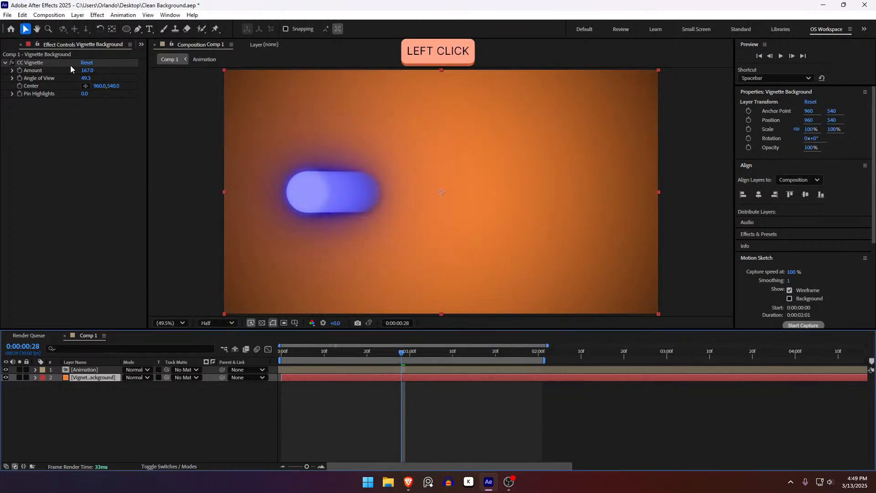
Set the vignette's Amount to 162 and Angle of View to 52.8, and preview the animation.
{"action": "mouse_move", "coordinate": [86, 78]}
{"action": "left_mouse_down"}
{"action": "mouse_move", "coordinate": [123, 85]}
{"action": "mouse_move", "coordinate": [87, 72]}
{"action": "left_mouse_up"}
{"action": "left_click", "coordinate": [354, 423]}
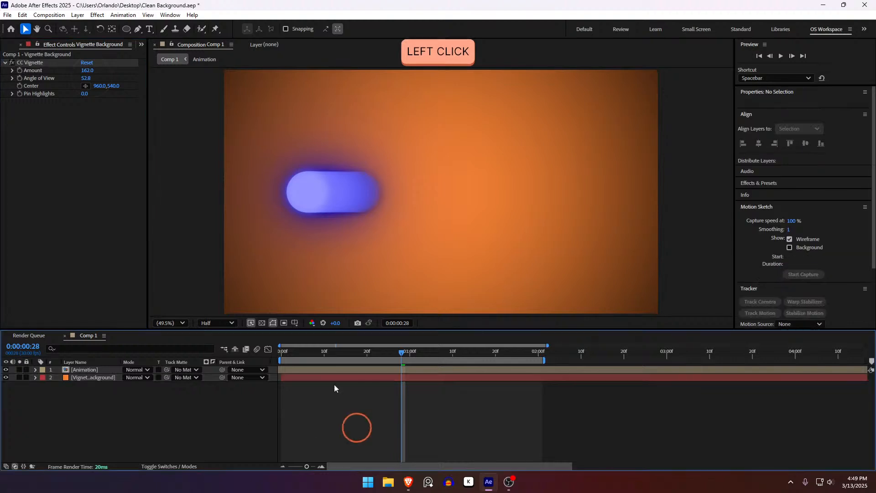
{"action": "key", "text": "space"}
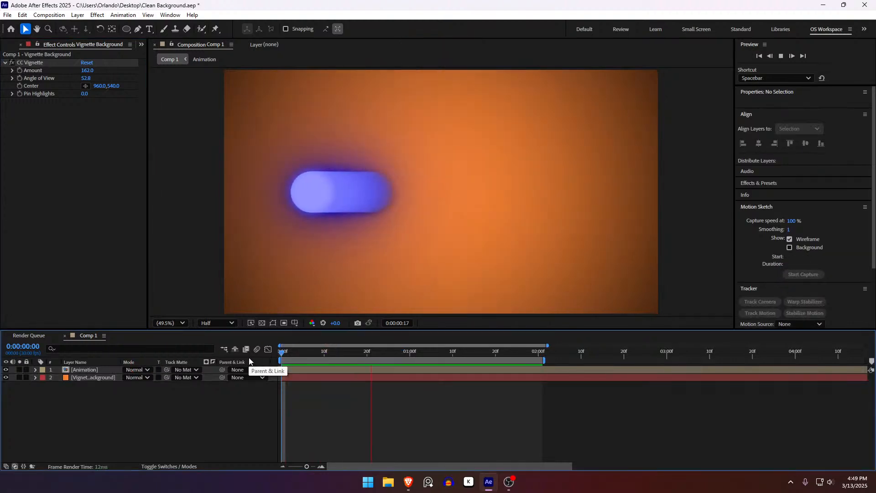
Change the Vignette Background solid's color to FF6633.
{"action": "left_click", "coordinate": [300, 379]}
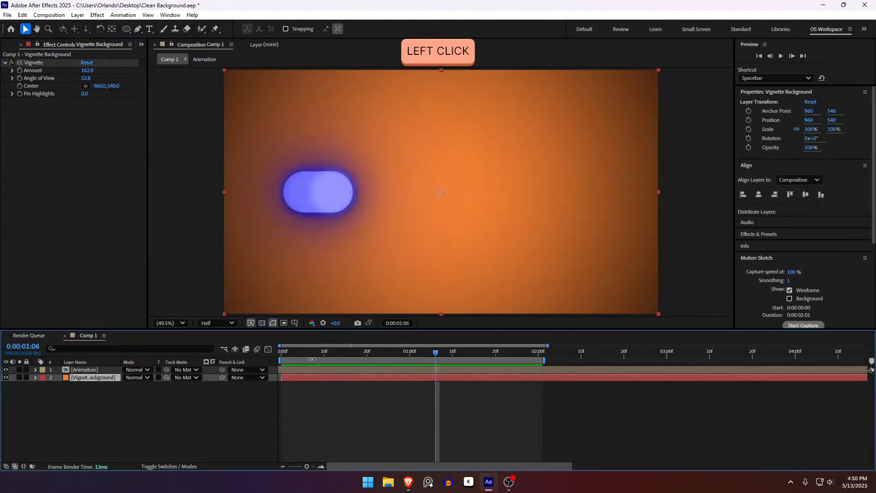
{"action": "left_click_drag", "start_coordinate": [313, 354], "coordinate": [293, 396]}
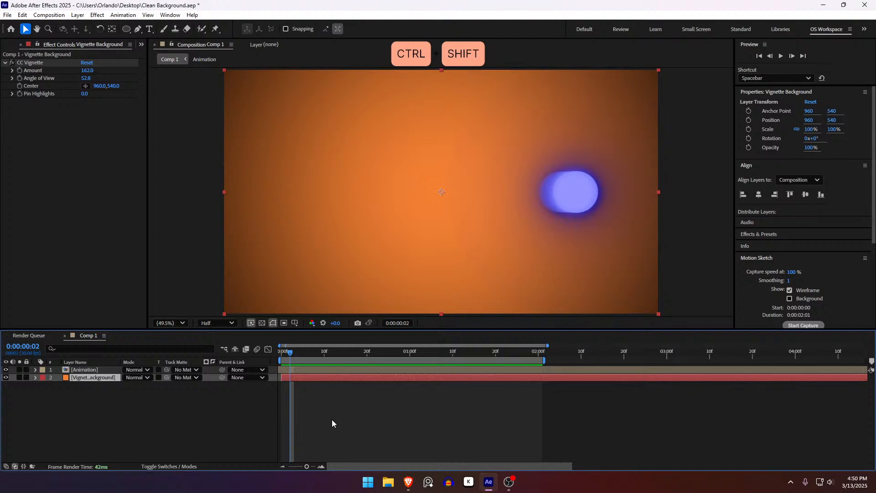
{"action": "key", "text": "ctrl+shift+y"}
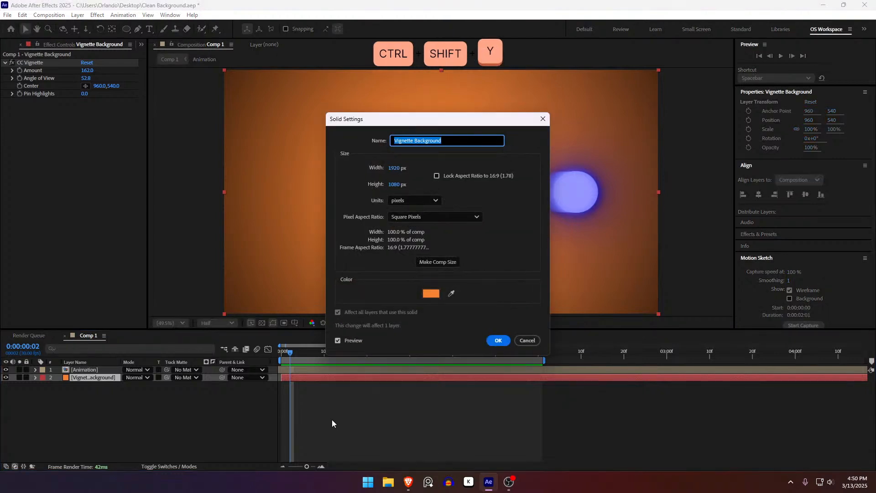
{"action": "left_click", "coordinate": [431, 294]}
{"action": "type", "text": "FF6633"}
{"action": "left_click", "coordinate": [529, 185]}
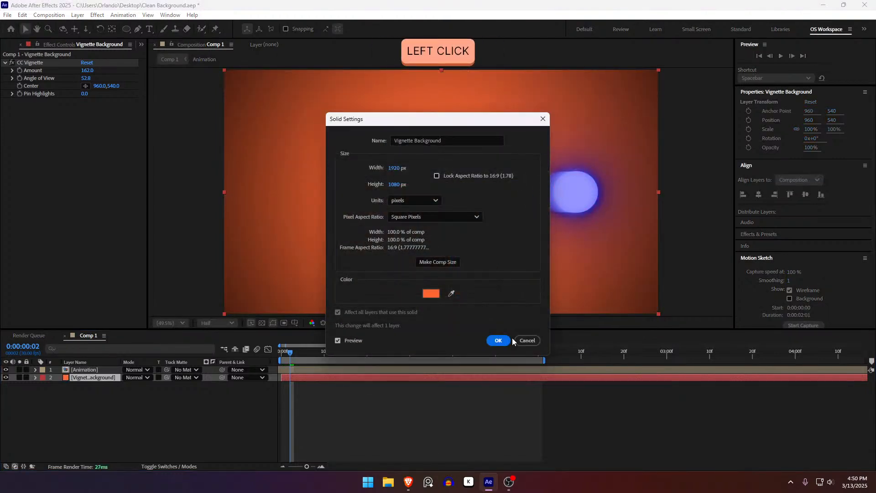
{"action": "left_click", "coordinate": [499, 341]}
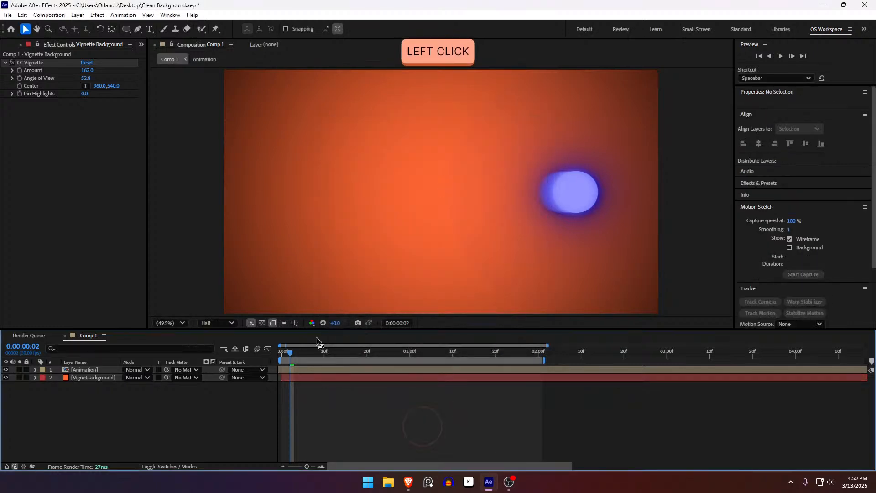
Play the animation from the first frame to check it against the recolored background.
{"action": "left_click_drag", "start_coordinate": [294, 362], "coordinate": [235, 357]}
{"action": "key", "text": "space"}
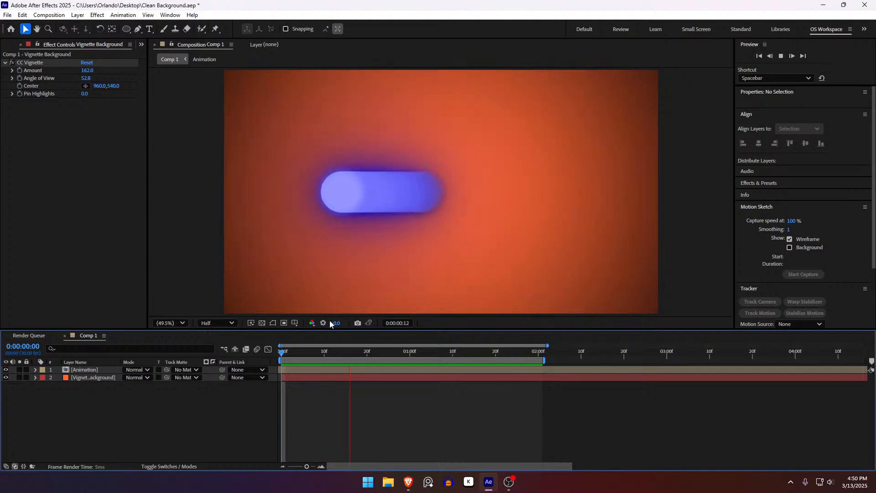
{"action": "key", "text": "space"}
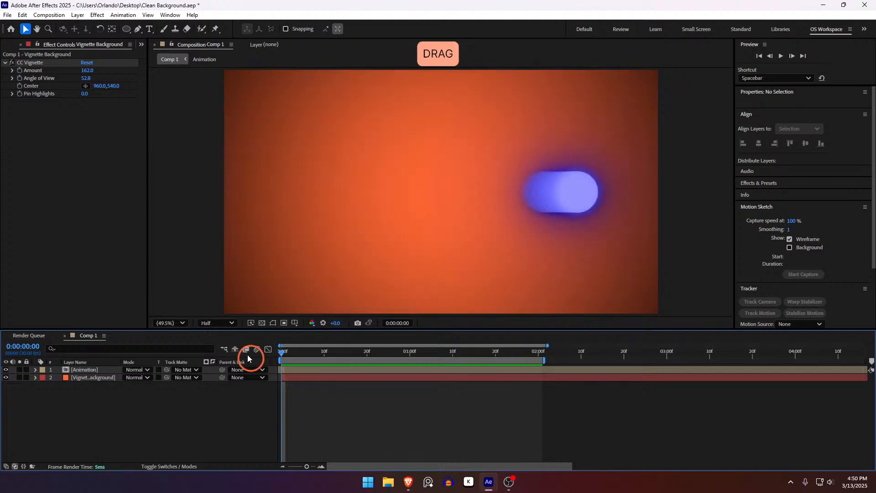
Hide the Vignette Background layer and collapse its CC Vignette settings.
{"action": "left_click", "coordinate": [5, 377]}
{"action": "left_click", "coordinate": [5, 63]}
{"action": "left_click", "coordinate": [146, 393]}
Create a new solid named "Grid" directly above the Vignette Background layer.
{"action": "left_click", "coordinate": [99, 378]}
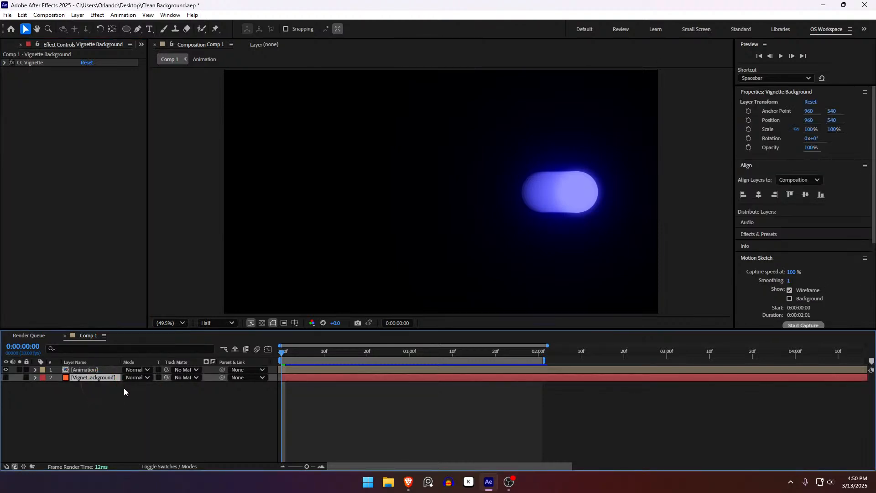
{"action": "key", "text": "ctrl+y"}
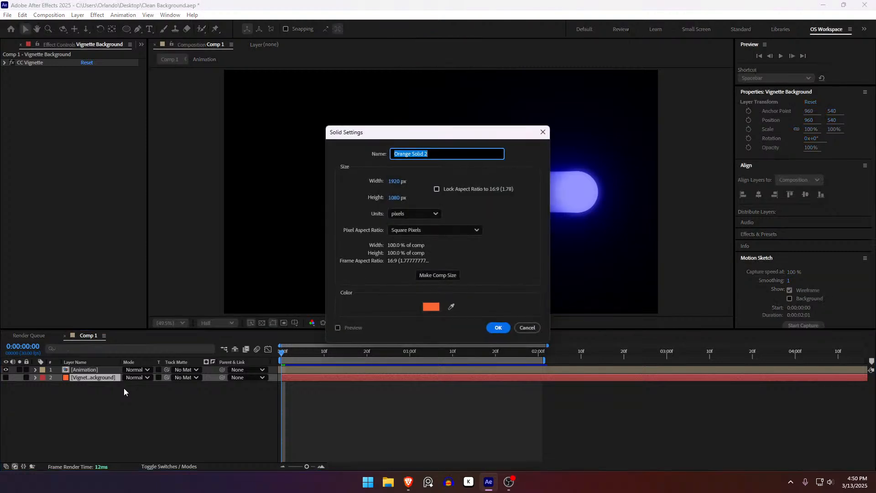
{"action": "key", "text": "shift"}
{"action": "type", "text": "Grid"}
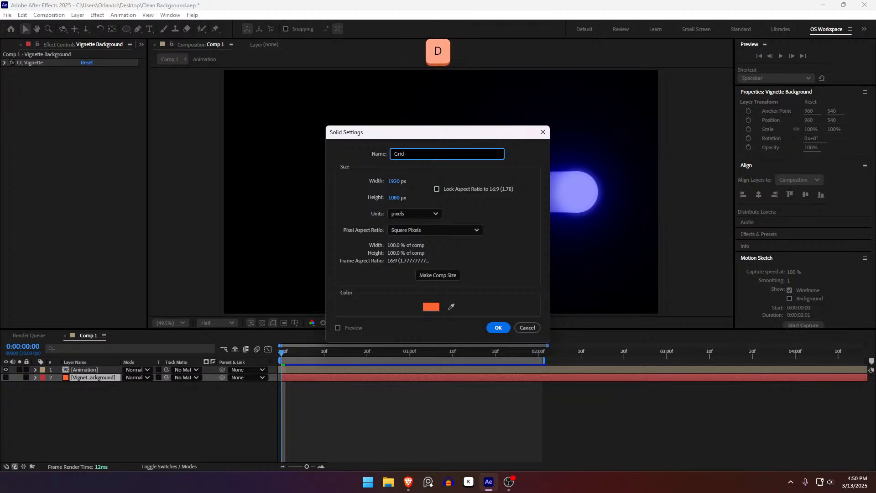
{"action": "key", "text": "Return"}
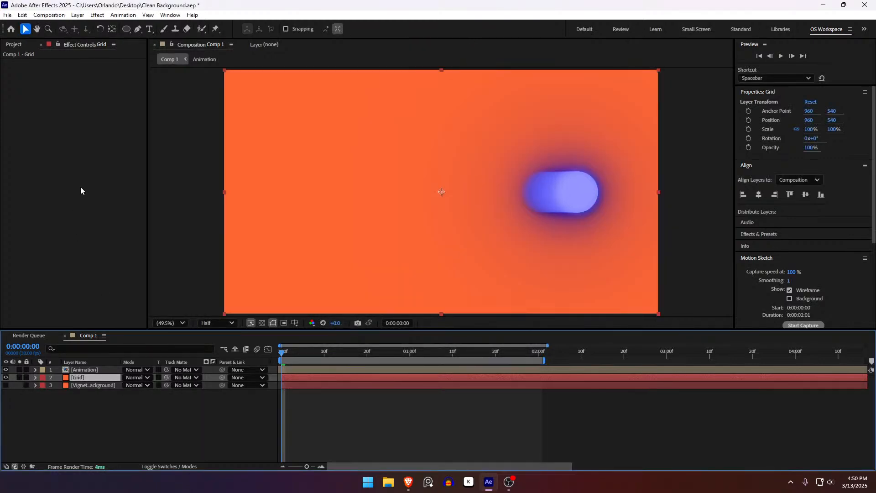
Apply the Grid effect to the Grid layer, sized from the Width Slider with a width of 145.2.
{"action": "key", "text": "ctrl+space"}
{"action": "type", "text": "grid"}
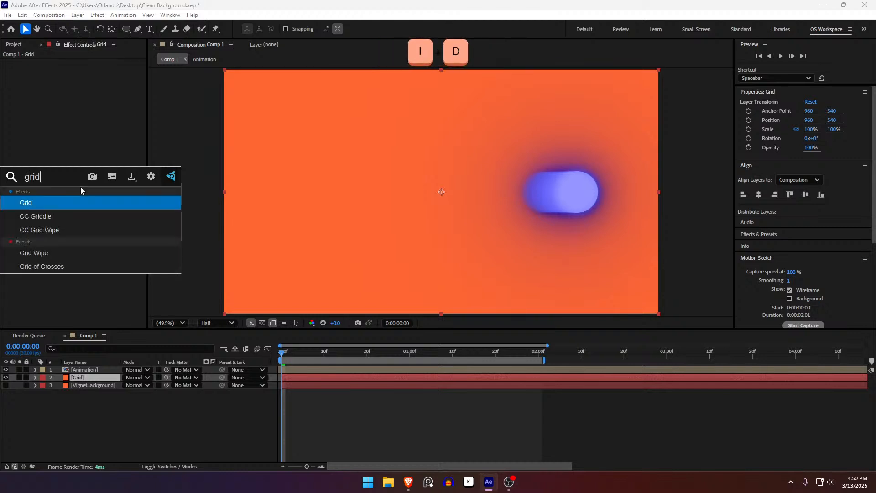
{"action": "key", "text": "Return"}
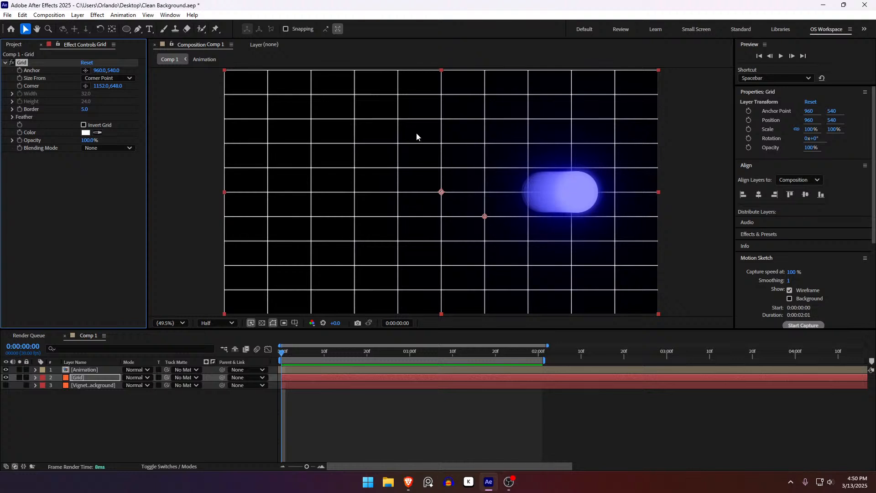
{"action": "left_click", "coordinate": [91, 79]}
{"action": "left_click", "coordinate": [104, 99]}
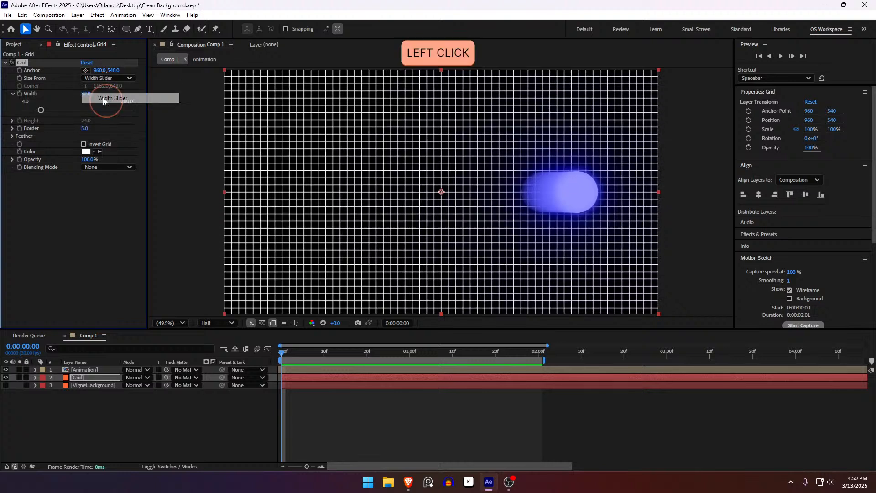
{"action": "left_click_drag", "start_coordinate": [42, 110], "coordinate": [102, 114]}
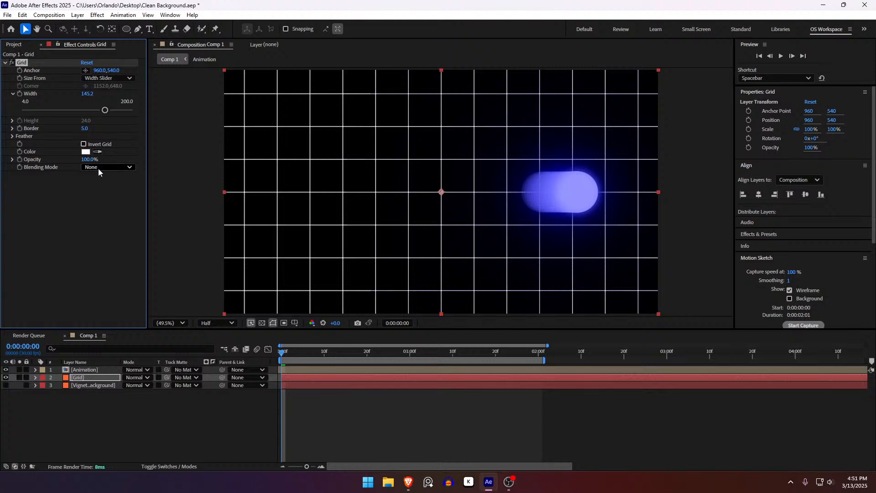
{"action": "left_click", "coordinate": [90, 379]}
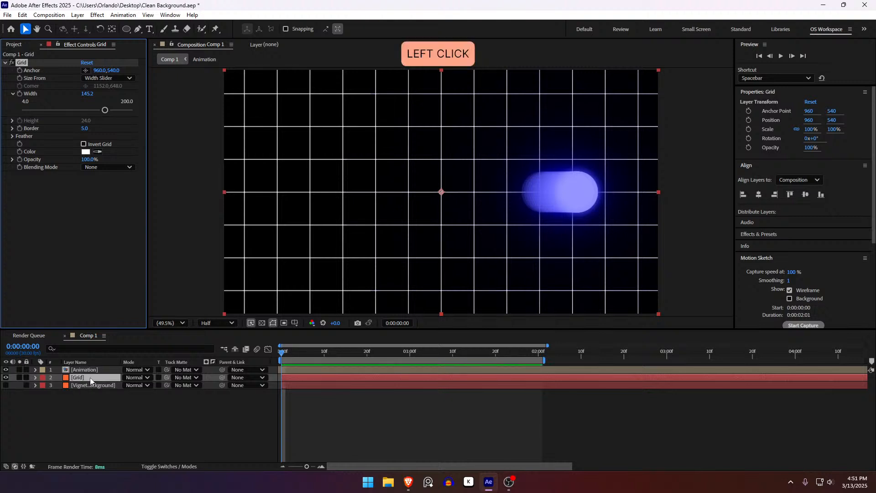
Set the Grid effect's blending mode to Normal so the solid's own color is kept behind the lines.
{"action": "left_click", "coordinate": [119, 167]}
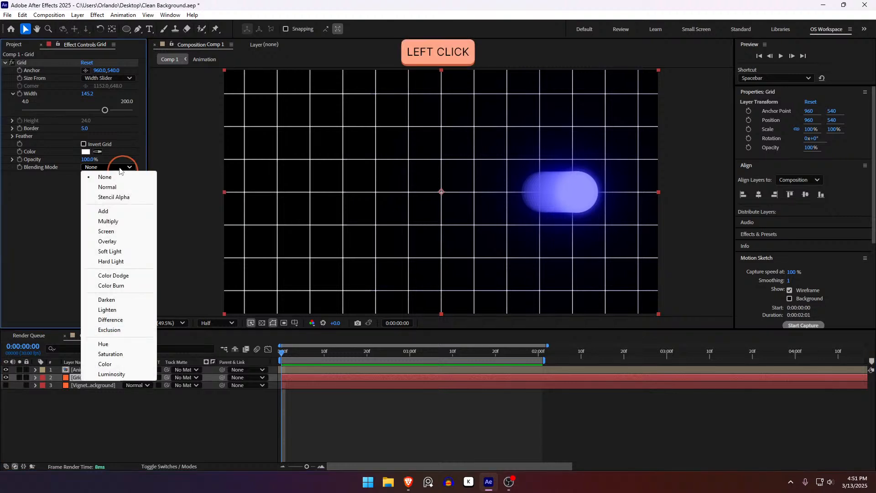
{"action": "left_click", "coordinate": [107, 187]}
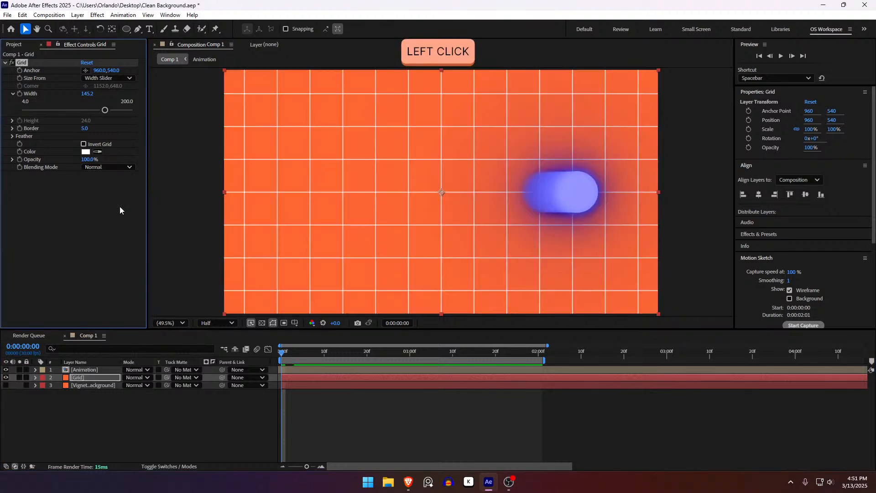
{"action": "left_click_drag", "start_coordinate": [292, 352], "coordinate": [229, 358]}
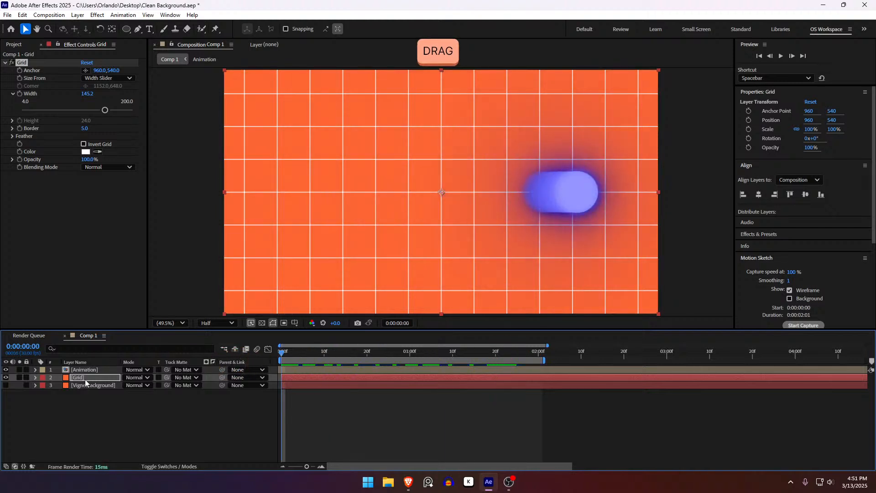
Change the Grid solid's color to pale peach FFE2D9.
{"action": "left_click", "coordinate": [85, 380]}
{"action": "key", "text": "ctrl+shift+y"}
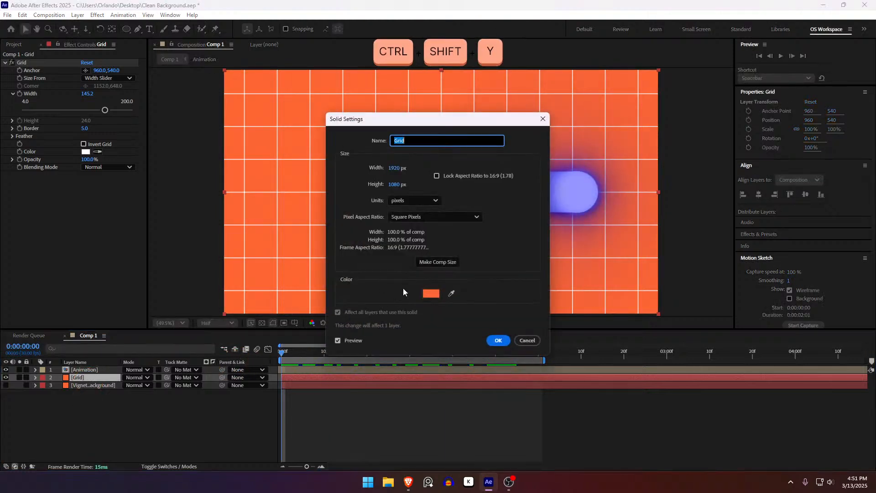
{"action": "left_click", "coordinate": [433, 297]}
{"action": "left_click_drag", "start_coordinate": [421, 233], "coordinate": [351, 180]}
{"action": "left_click", "coordinate": [530, 185]}
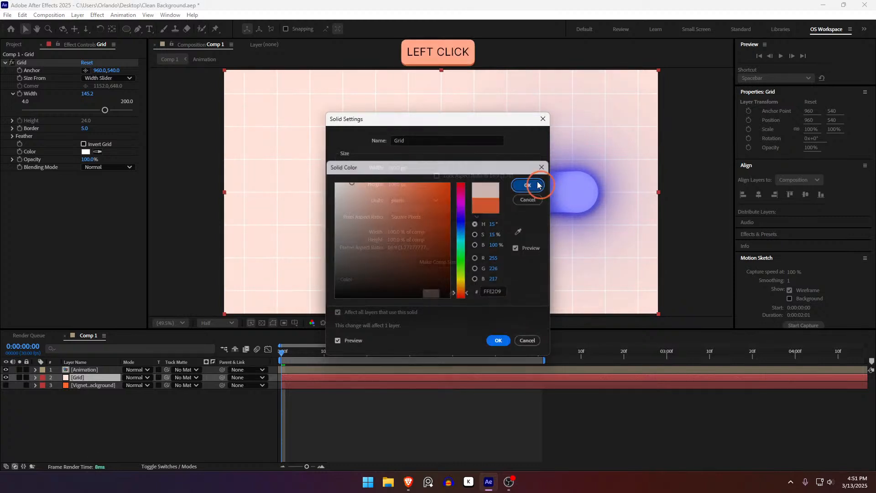
{"action": "left_click", "coordinate": [498, 341]}
{"action": "left_click", "coordinate": [465, 431]}
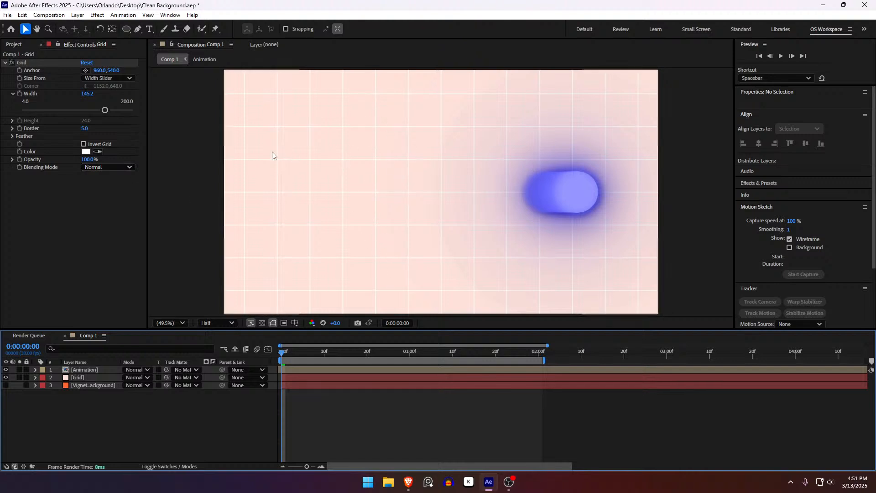
Sample the peach background as the Grid effect's color and darken it to CCA195 for the lines.
{"action": "left_click", "coordinate": [86, 154]}
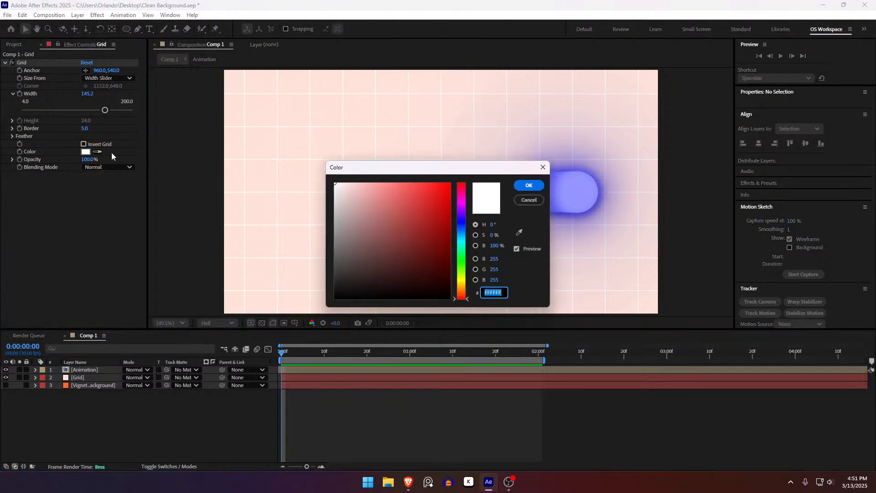
{"action": "left_click_drag", "start_coordinate": [452, 222], "coordinate": [428, 168]}
{"action": "left_click_drag", "start_coordinate": [419, 191], "coordinate": [375, 225]}
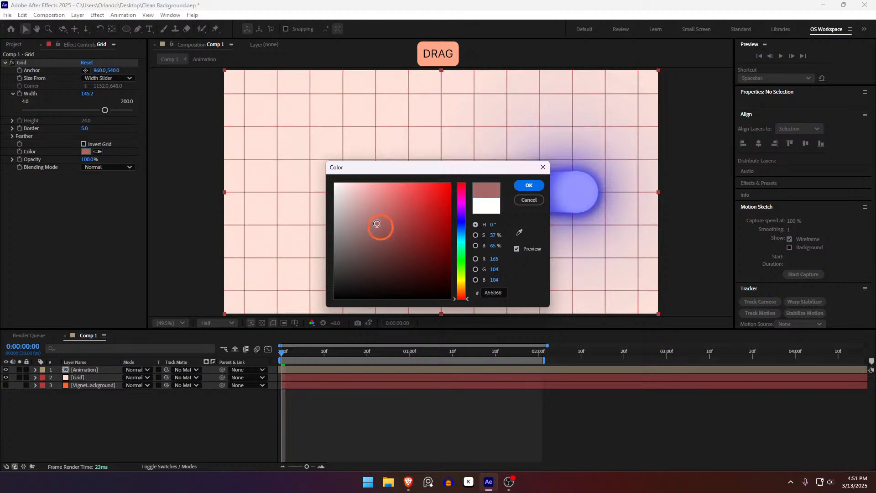
{"action": "left_click", "coordinate": [520, 232]}
{"action": "left_click", "coordinate": [419, 143]}
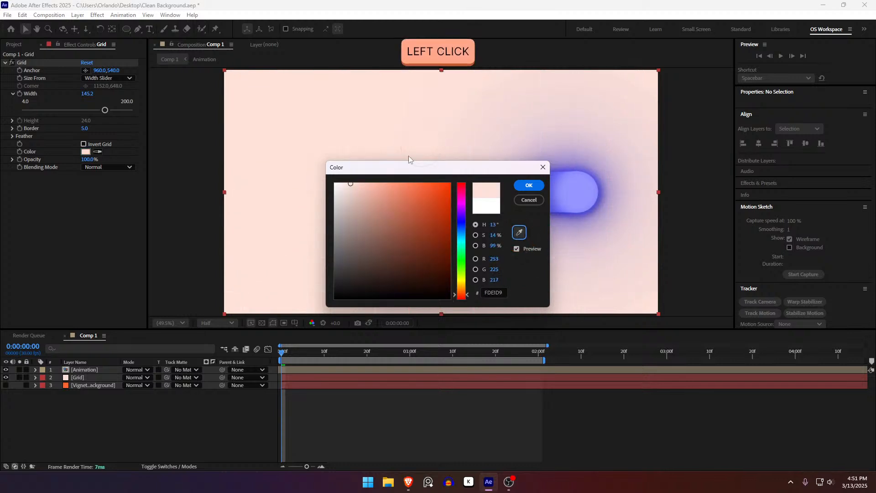
{"action": "mouse_move", "coordinate": [357, 199]}
{"action": "left_mouse_down"}
{"action": "mouse_move", "coordinate": [364, 204]}
{"action": "mouse_move", "coordinate": [350, 190]}
{"action": "mouse_move", "coordinate": [357, 204]}
{"action": "mouse_move", "coordinate": [376, 201]}
{"action": "mouse_move", "coordinate": [357, 215]}
{"action": "mouse_move", "coordinate": [365, 202]}
{"action": "left_mouse_up"}
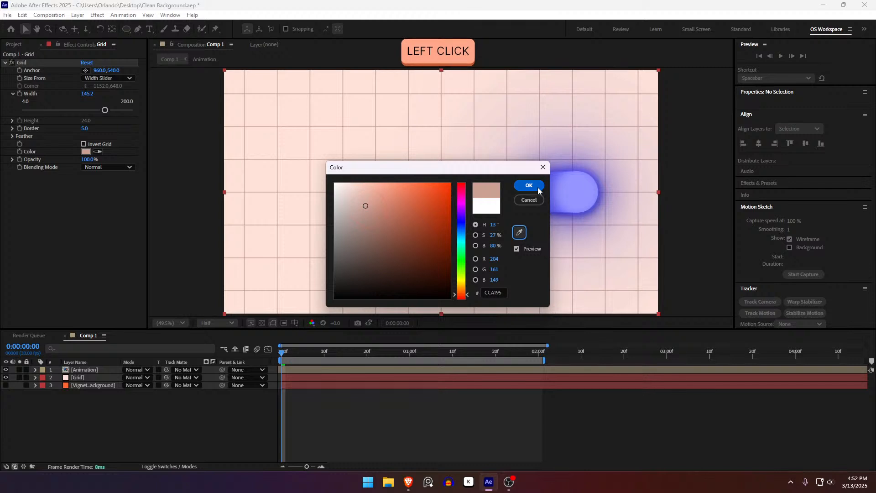
{"action": "left_click", "coordinate": [529, 185]}
{"action": "left_click", "coordinate": [415, 415]}
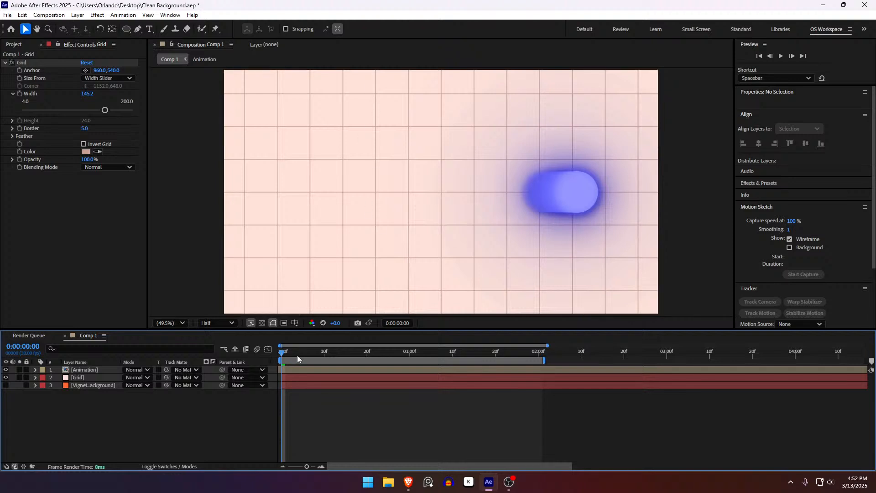
Set the Grid effect's border to 7 and preview the animation over the thicker lines.
{"action": "left_click_drag", "start_coordinate": [86, 129], "coordinate": [89, 129]}
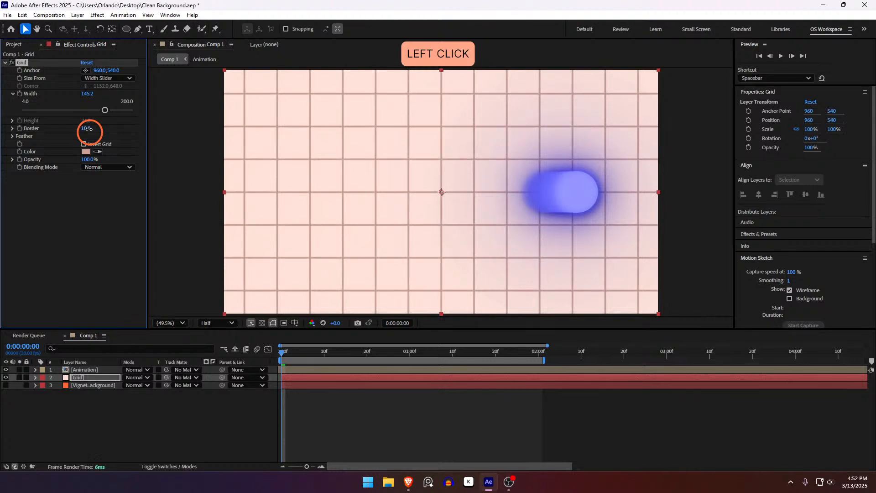
{"action": "left_click", "coordinate": [324, 402]}
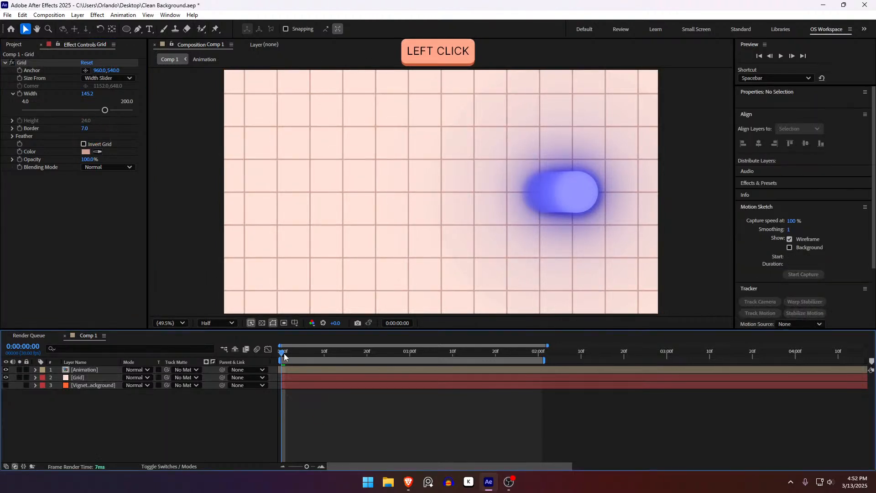
{"action": "key", "text": "space"}
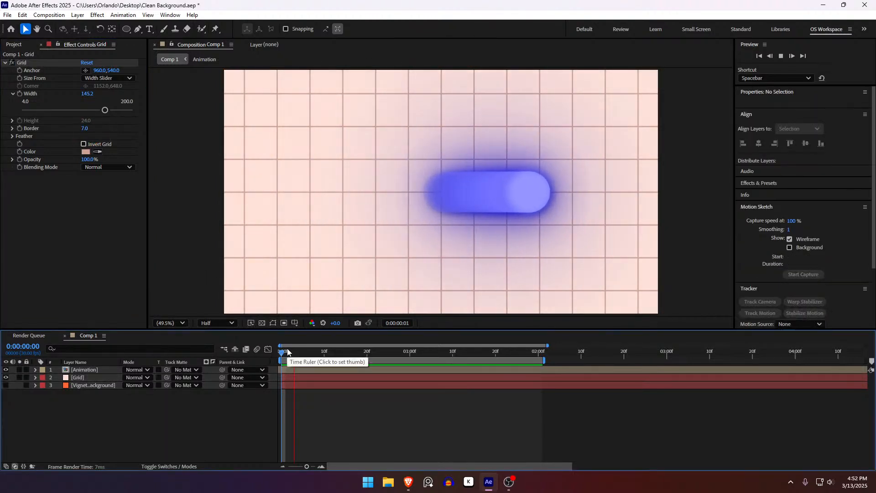
{"action": "left_click", "coordinate": [297, 350]}
{"action": "left_click_drag", "start_coordinate": [297, 350], "coordinate": [316, 352]}
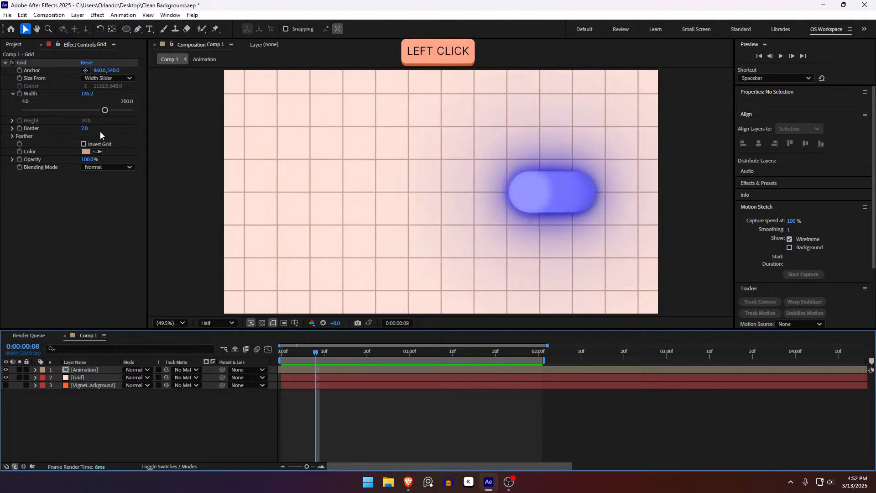
Raise the Grid effect's border to 136 and darken its color to brown 6C3424 to form a dot pattern.
{"action": "left_click_drag", "start_coordinate": [84, 130], "coordinate": [145, 130]}
{"action": "left_click", "coordinate": [86, 152]}
{"action": "left_click", "coordinate": [389, 229]}
{"action": "left_click_drag", "start_coordinate": [389, 228], "coordinate": [403, 245]}
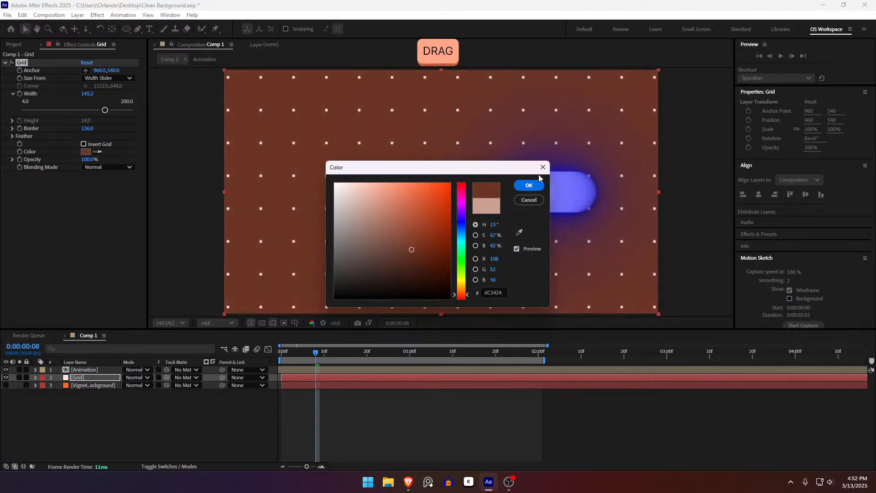
{"action": "left_click", "coordinate": [529, 185]}
{"action": "left_click", "coordinate": [406, 409]}
Play the animation from the first frame to check it against the brown dotted background.
{"action": "left_click_drag", "start_coordinate": [315, 352], "coordinate": [248, 360]}
{"action": "key", "text": "space"}
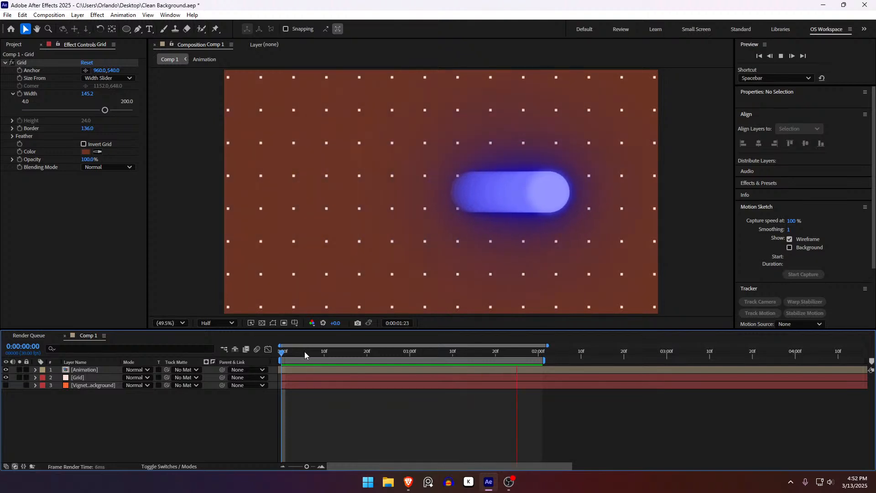
{"action": "left_click", "coordinate": [288, 354]}
{"action": "left_click_drag", "start_coordinate": [283, 353], "coordinate": [315, 353]}
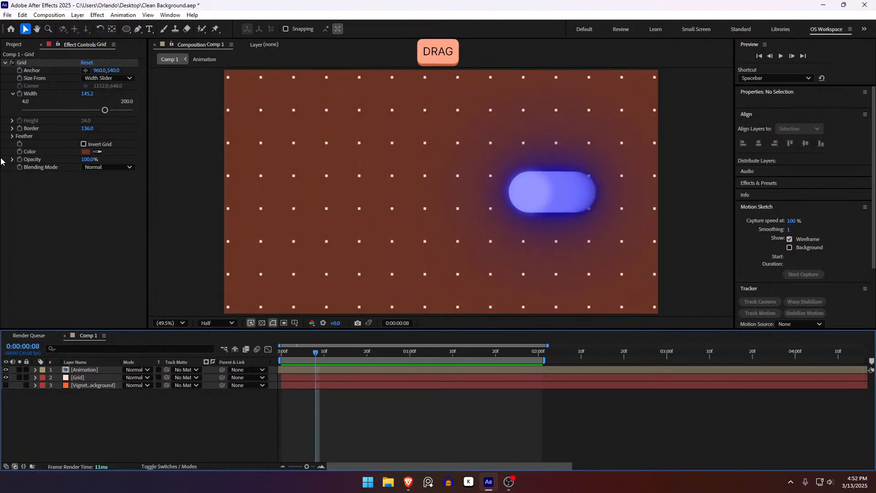
Add a CC Vignette effect to the Grid layer with an Amount of 122, keeping both effects collapsed.
{"action": "left_click", "coordinate": [5, 63]}
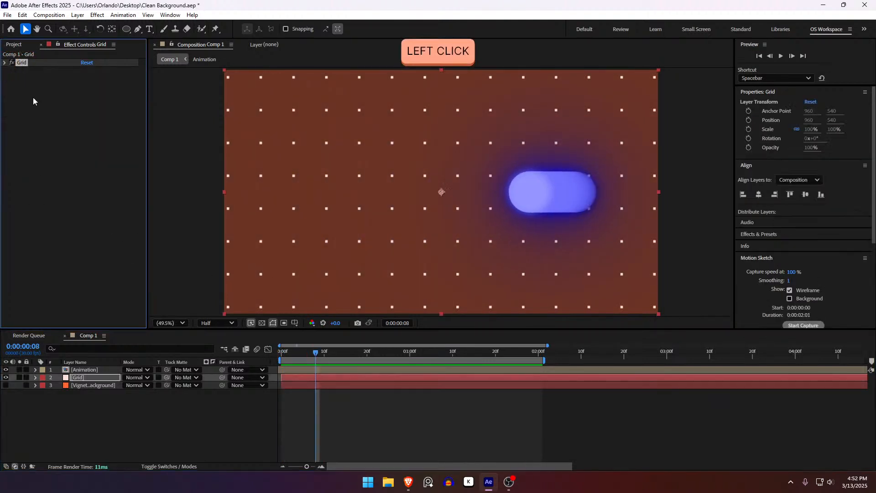
{"action": "key", "text": "ctrl+space"}
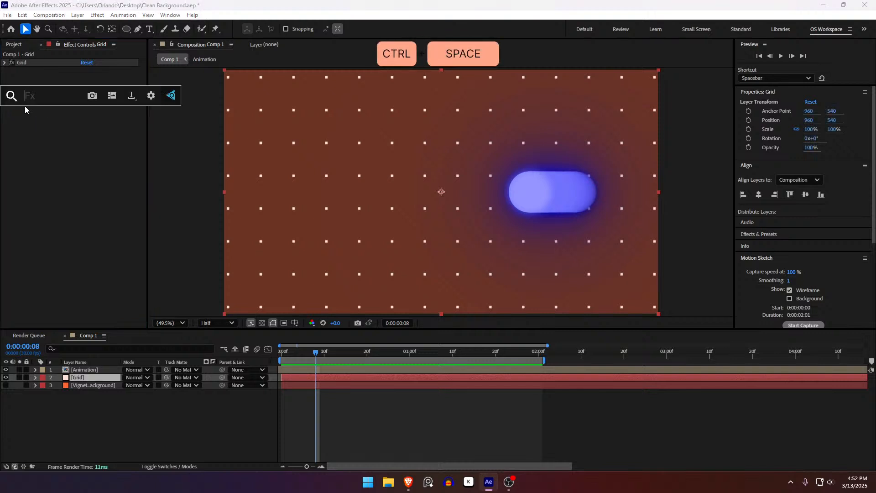
{"action": "type", "text": "cc vigne"}
{"action": "key", "text": "Return"}
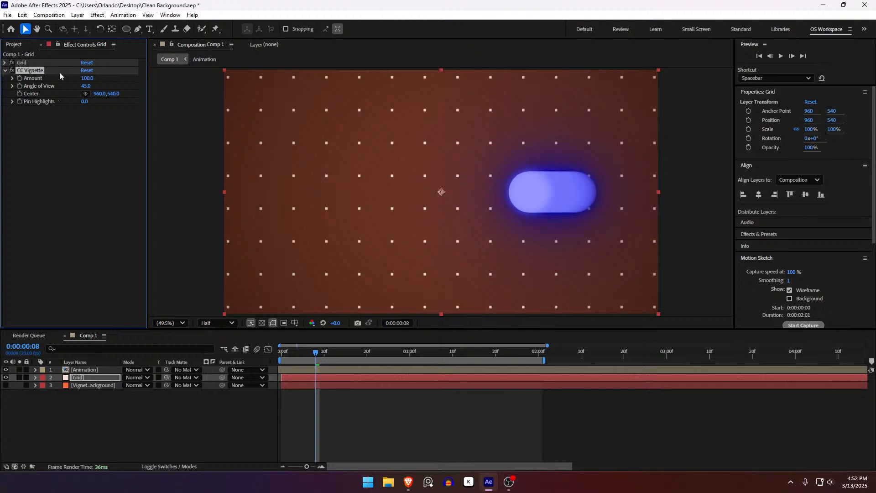
{"action": "left_click_drag", "start_coordinate": [84, 80], "coordinate": [103, 86]}
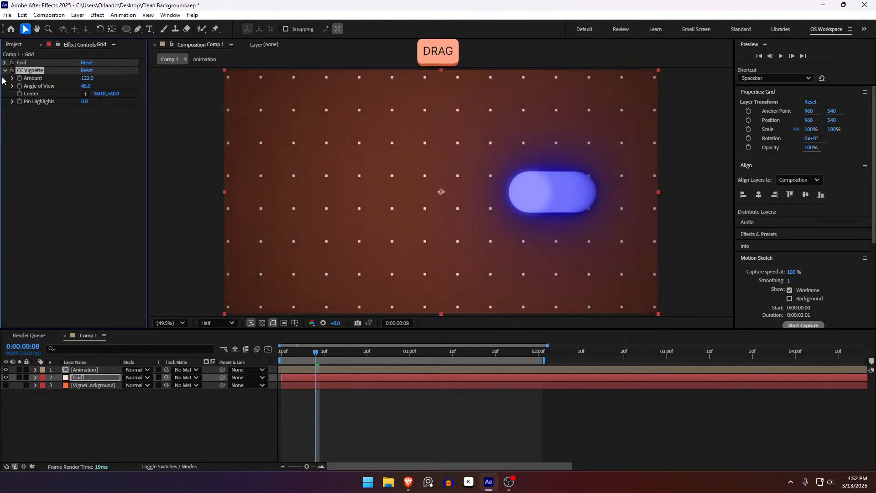
{"action": "left_click", "coordinate": [5, 70]}
Preview the animation from the start over the vignetted dot background.
{"action": "left_click", "coordinate": [352, 444]}
{"action": "key", "text": "Home"}
{"action": "key", "text": "space"}
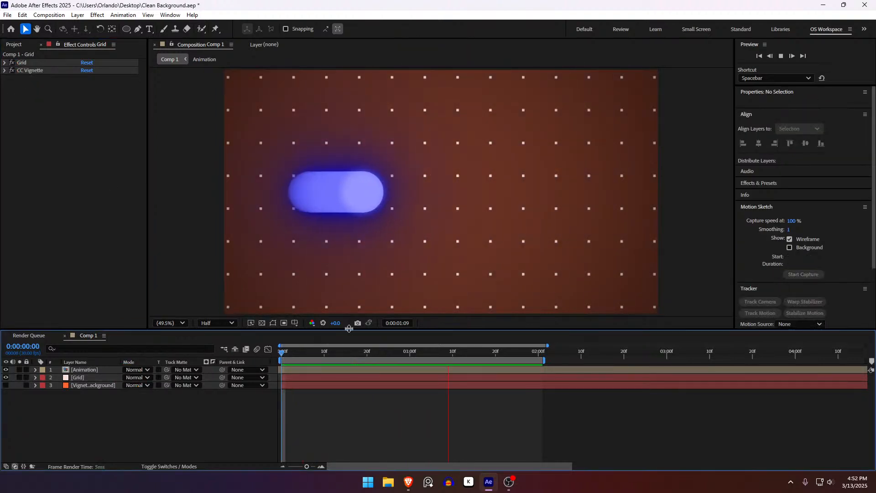
{"action": "left_click_drag", "start_coordinate": [283, 352], "coordinate": [280, 353]}
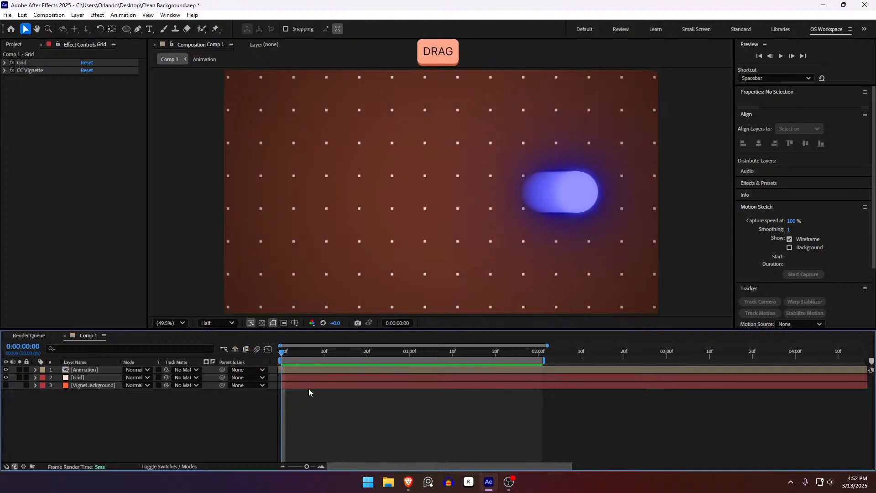
Duplicate the Grid layer and set the upper copy's Grid border to 5 for thin lines.
{"action": "left_click", "coordinate": [303, 378]}
{"action": "key", "text": "ctrl+d"}
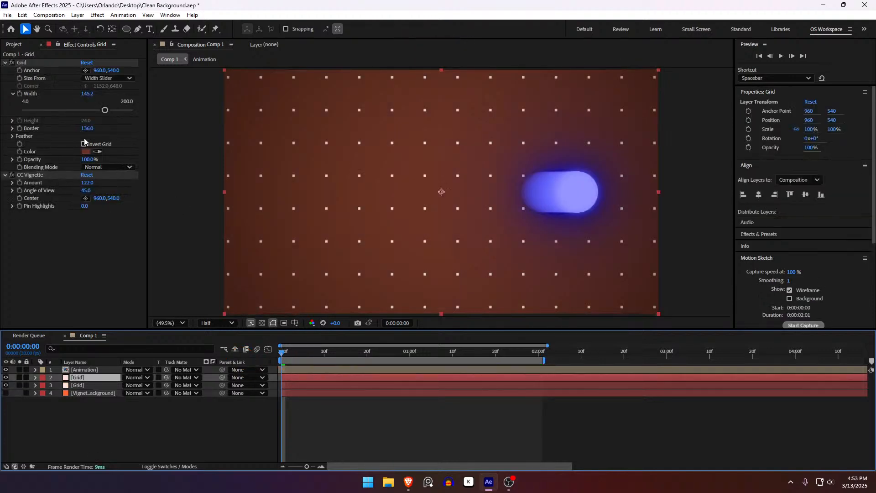
{"action": "left_click", "coordinate": [92, 379]}
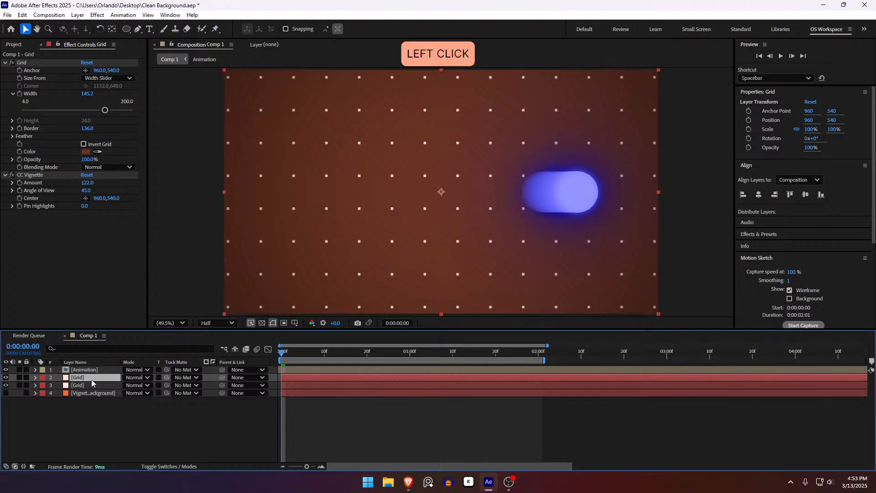
{"action": "left_click", "coordinate": [81, 129]}
{"action": "left_click_drag", "start_coordinate": [81, 129], "coordinate": [31, 141]}
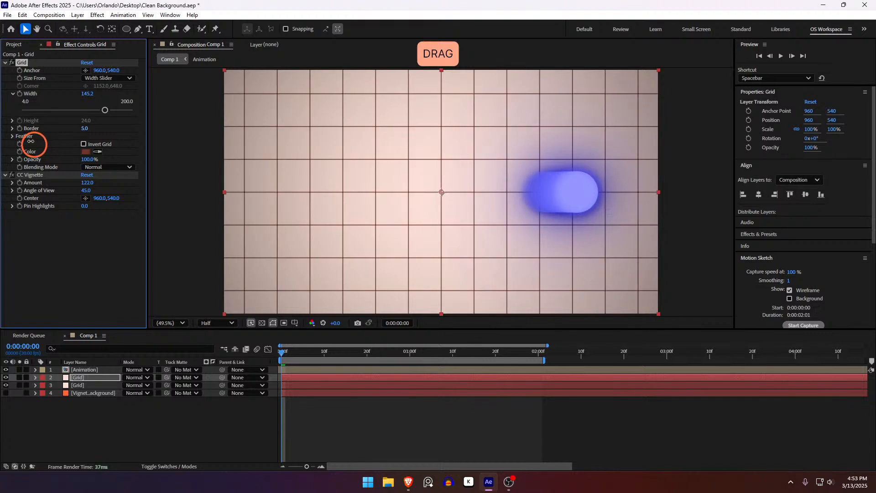
{"action": "left_click", "coordinate": [286, 428]}
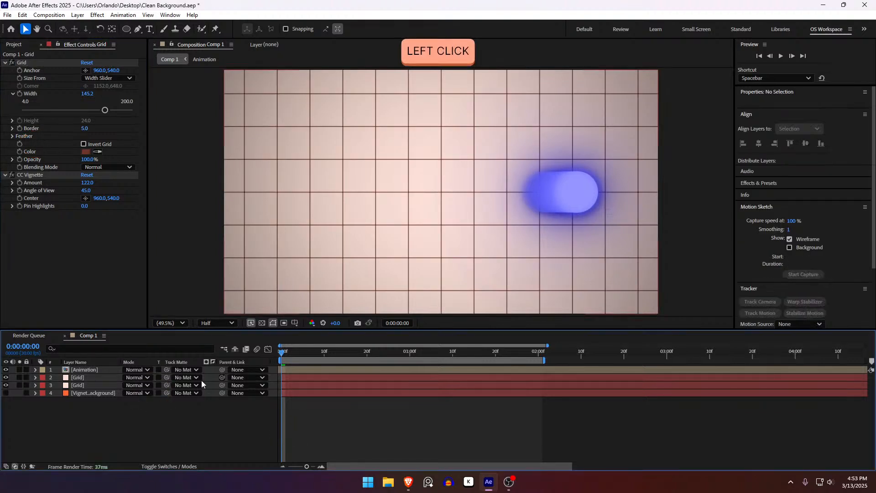
Rename the upper grid layer "Grid 1" and the lower one "Grid 2".
{"action": "left_click", "coordinate": [83, 378]}
{"action": "key", "text": "Return"}
{"action": "key", "text": "Right"}
{"action": "type", "text": "1"}
{"action": "key", "text": "Return"}
{"action": "left_click", "coordinate": [84, 385]}
{"action": "key", "text": "Return"}
{"action": "key", "text": "Right"}
{"action": "type", "text": "2"}
{"action": "left_click", "coordinate": [303, 424]}
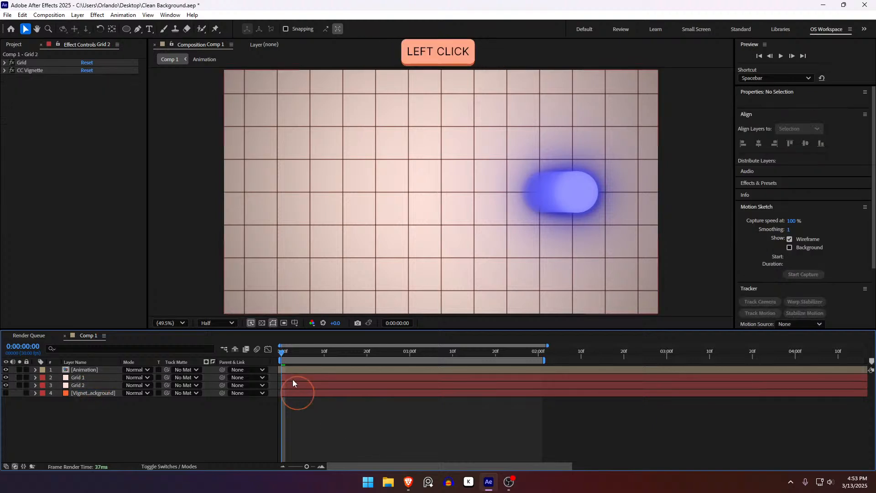
Play the animation over Grid 2 alone and over Grid 1 alone, leaving Grid 2 hidden.
{"action": "left_click", "coordinate": [6, 378]}
{"action": "key", "text": "space"}
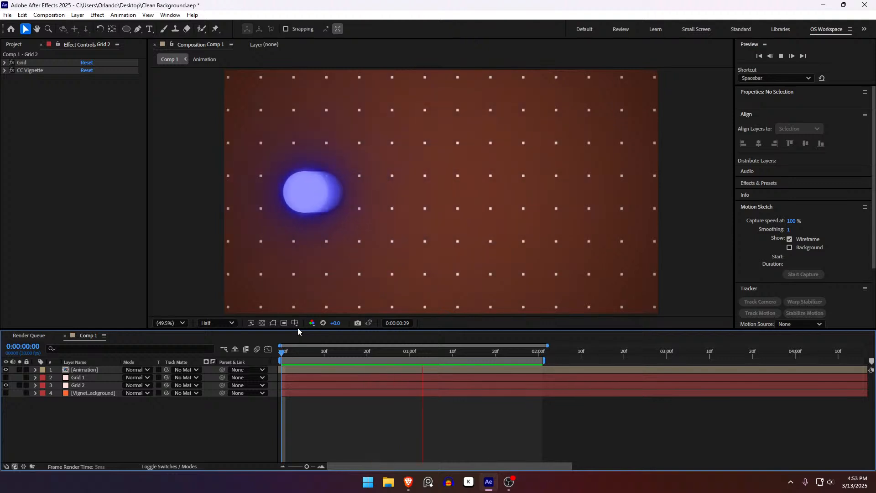
{"action": "left_click_drag", "start_coordinate": [6, 385], "coordinate": [5, 387]}
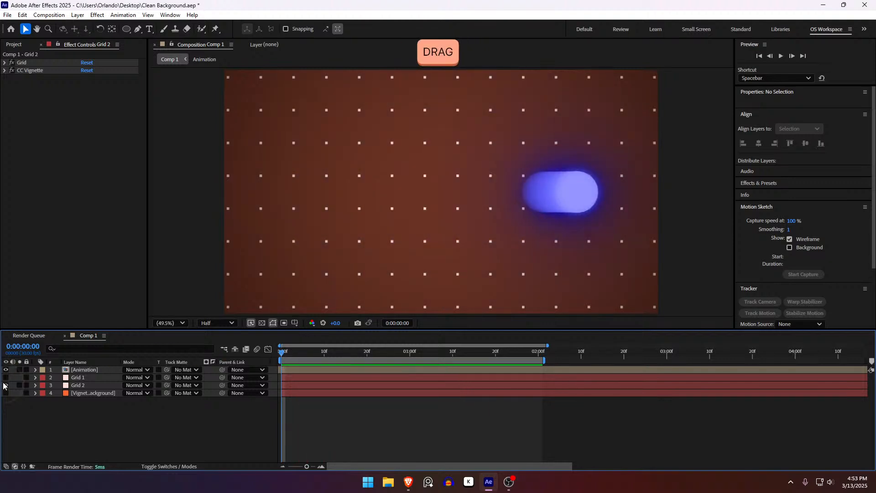
{"action": "left_click", "coordinate": [6, 385]}
{"action": "left_click", "coordinate": [6, 378]}
{"action": "key", "text": "space"}
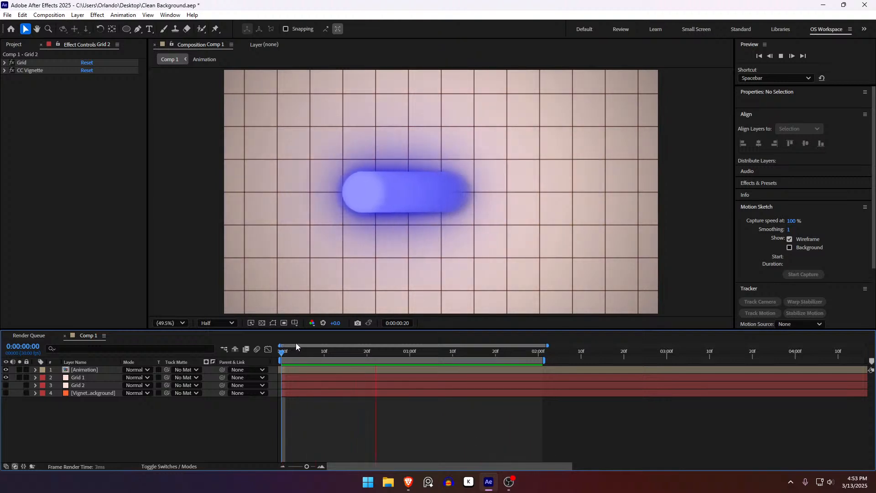
{"action": "key", "text": "space"}
Collapse the existing effects on the Grid 1 layer and add a Gaussian Blur effect to it.
{"action": "left_click", "coordinate": [412, 372]}
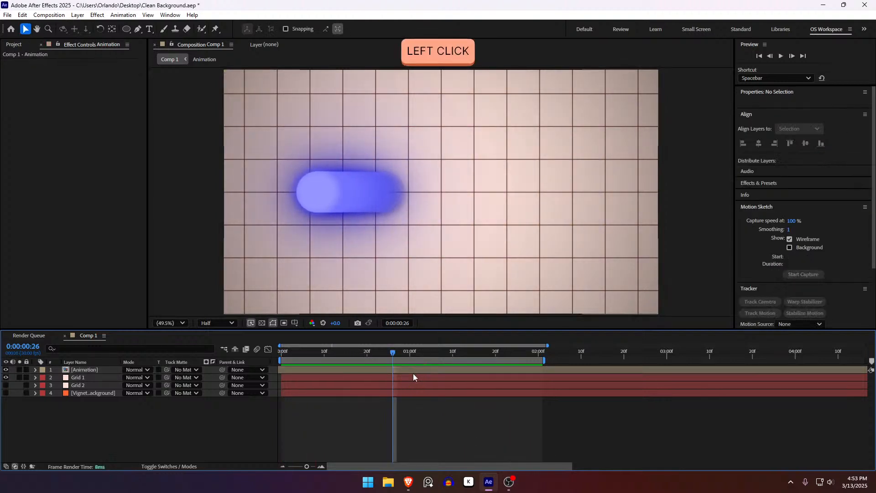
{"action": "left_click", "coordinate": [413, 376]}
{"action": "left_click", "coordinate": [5, 62]}
{"action": "left_click", "coordinate": [4, 70]}
{"action": "key", "text": "ctrl+space"}
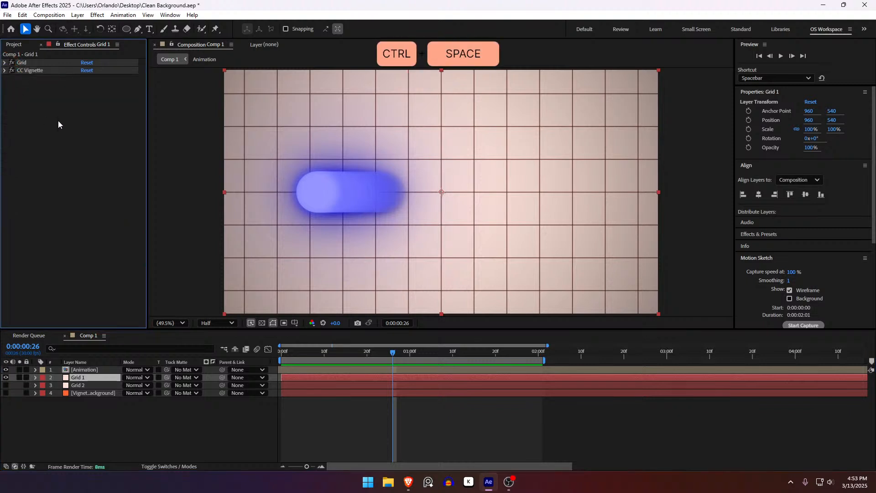
{"action": "type", "text": "gau"}
{"action": "key", "text": "Down"}
{"action": "key", "text": "Return"}
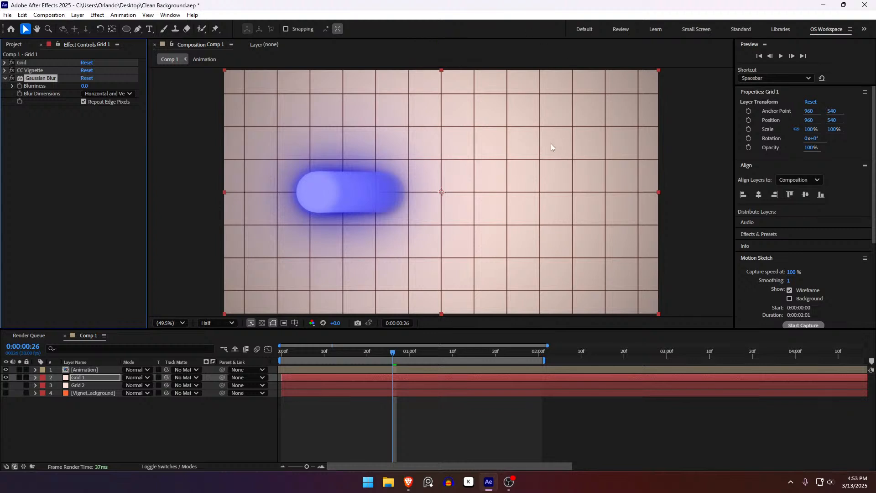
Turn off Repeat Edge Pixels in Grid 1's Gaussian Blur and raise Blurriness slightly to soften the grid lines.
{"action": "left_click", "coordinate": [83, 102]}
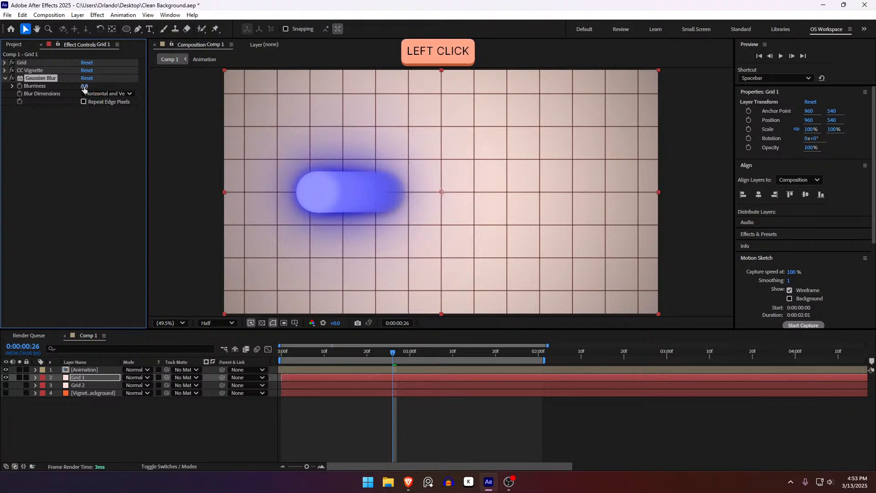
{"action": "left_click_drag", "start_coordinate": [85, 86], "coordinate": [131, 108]}
{"action": "left_click", "coordinate": [5, 79]}
{"action": "left_click", "coordinate": [455, 446]}
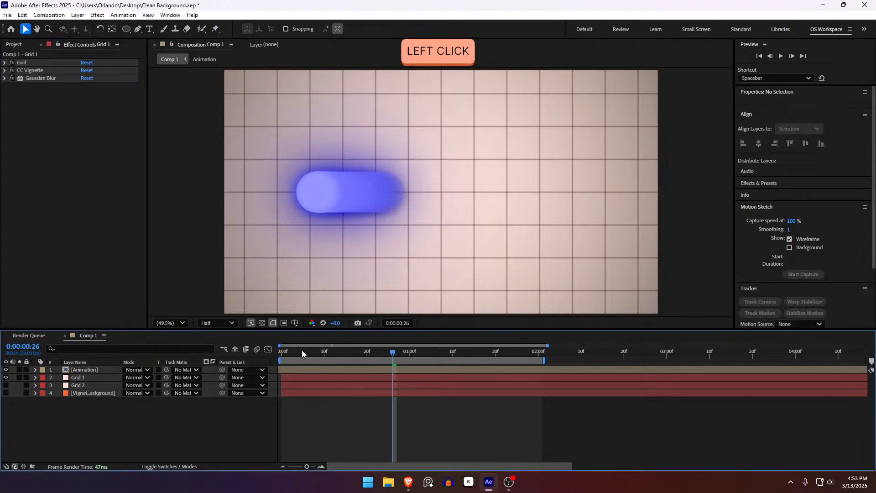
Play the animation from the first frame over the blurred Grid 1, and hide the Grid 1 layer.
{"action": "left_click_drag", "start_coordinate": [302, 351], "coordinate": [255, 357]}
{"action": "key", "text": "space"}
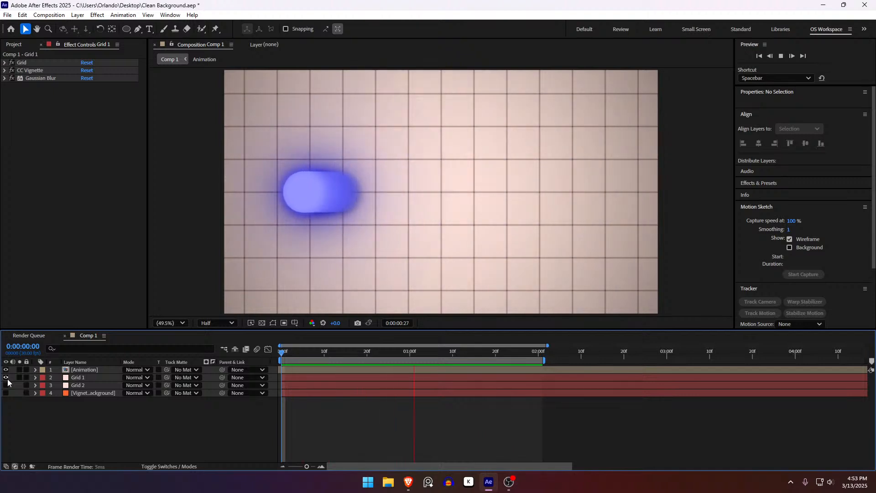
{"action": "left_click", "coordinate": [6, 378]}
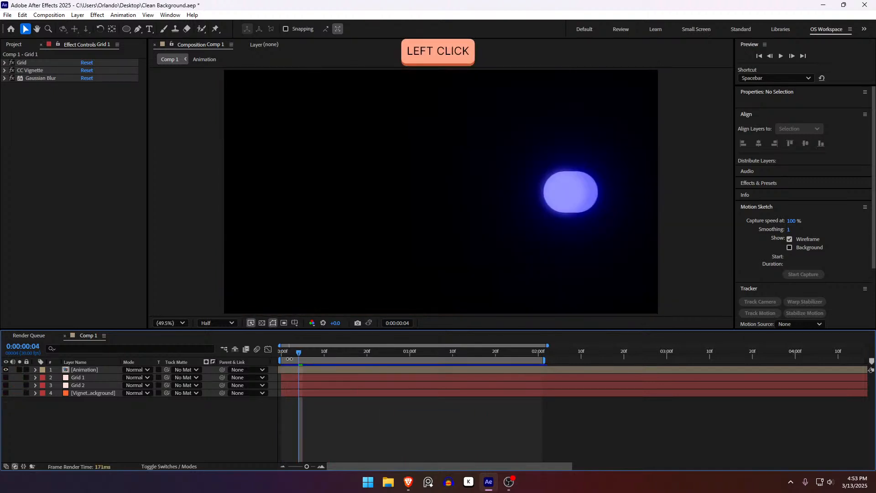
{"action": "left_click", "coordinate": [284, 353]}
{"action": "left_click", "coordinate": [363, 380]}
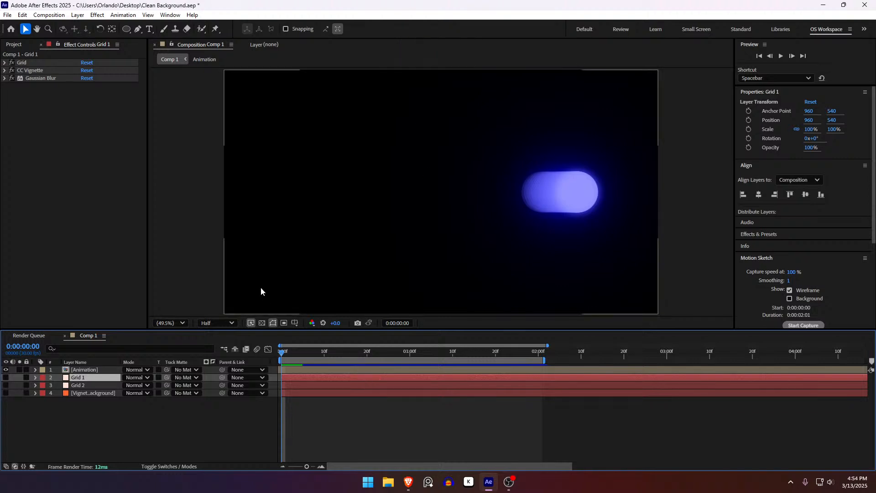
{"action": "left_click", "coordinate": [203, 427]}
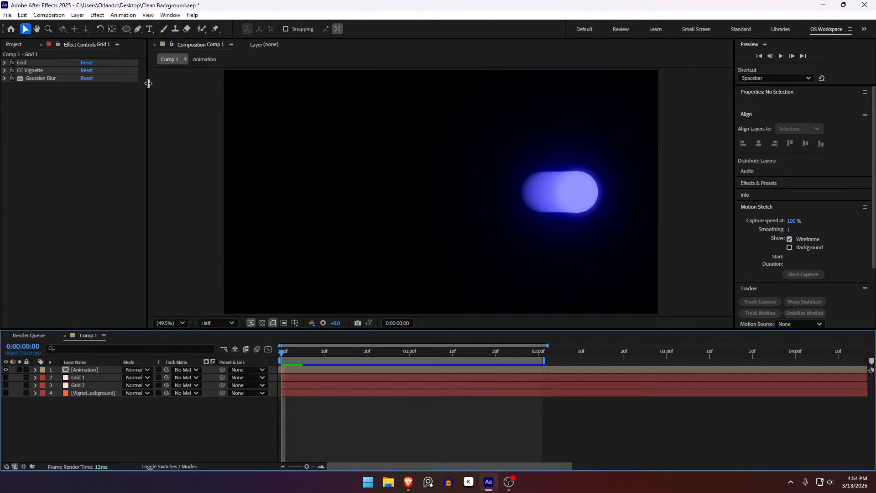
Create a full-composition rectangle shape layer with the Rectangle Tool and place it directly beneath the Animation layer.
{"action": "left_click", "coordinate": [126, 30]}
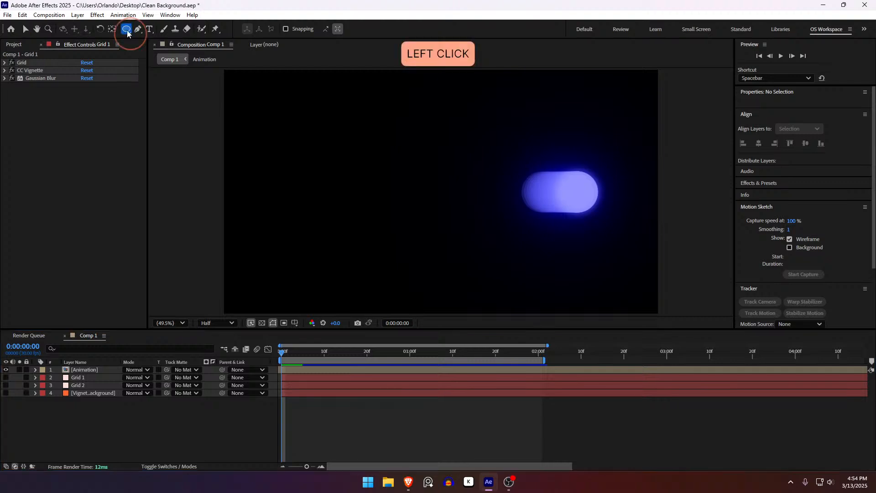
{"action": "left_click_drag", "start_coordinate": [127, 33], "coordinate": [168, 31]}
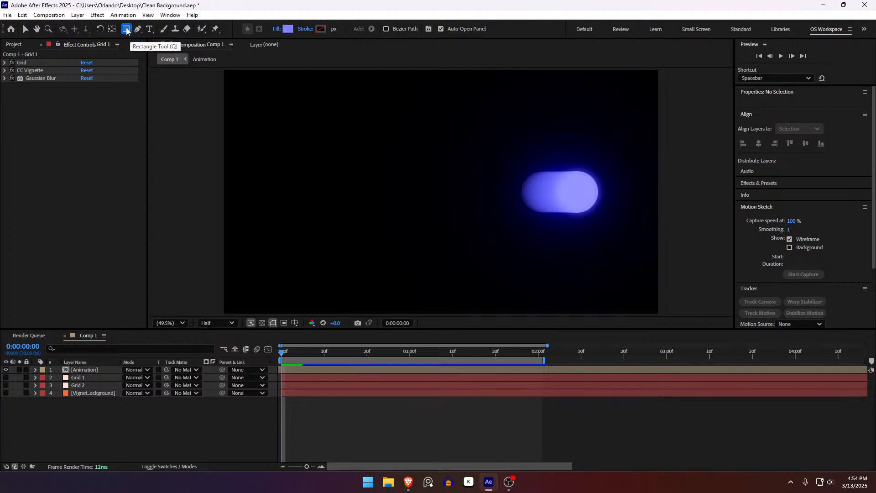
{"action": "left_click", "coordinate": [223, 415]}
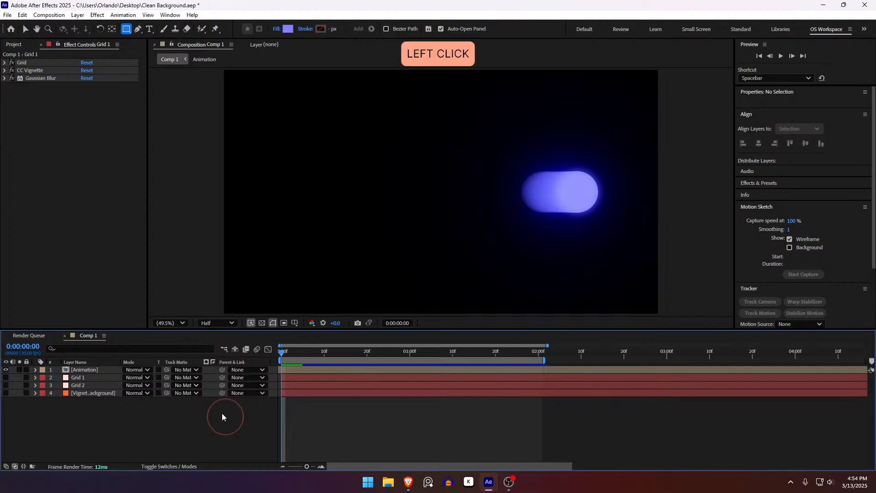
{"action": "double_click", "coordinate": [127, 30]}
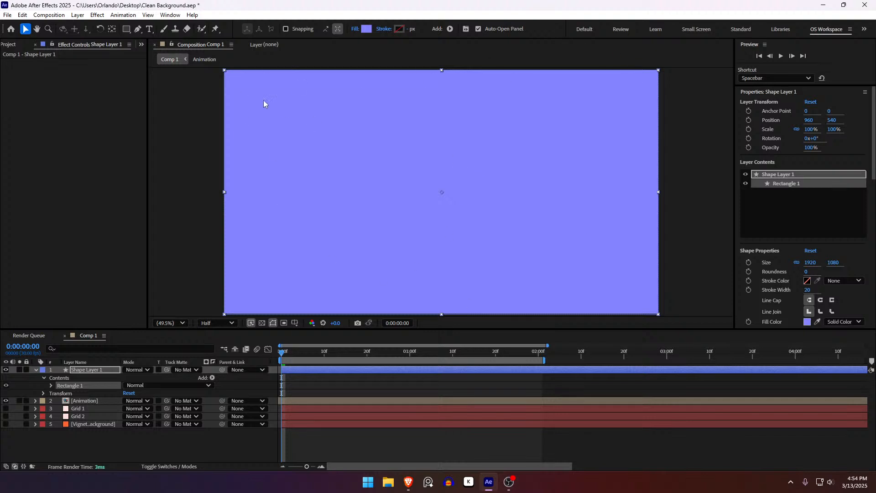
{"action": "left_click_drag", "start_coordinate": [106, 370], "coordinate": [103, 408]}
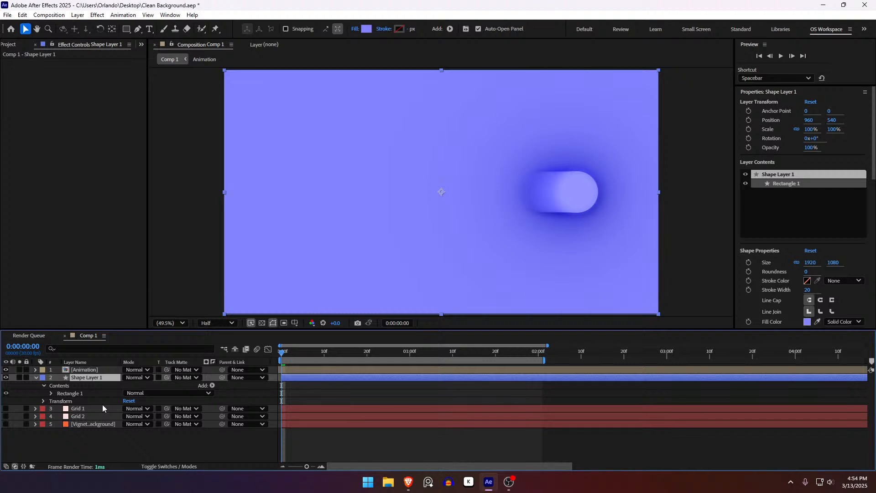
Rename the new rectangle shape layer "Gradient".
{"action": "key", "text": "Return"}
{"action": "type", "text": "G"}
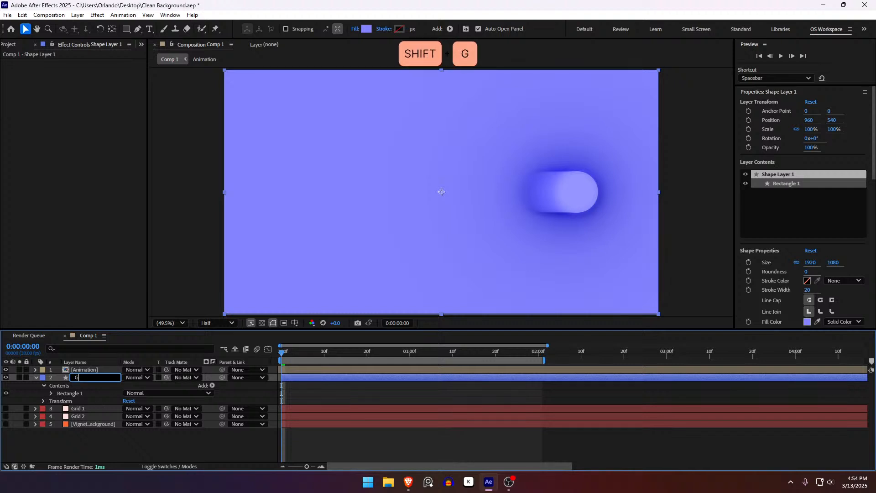
{"action": "type", "text": "radient"}
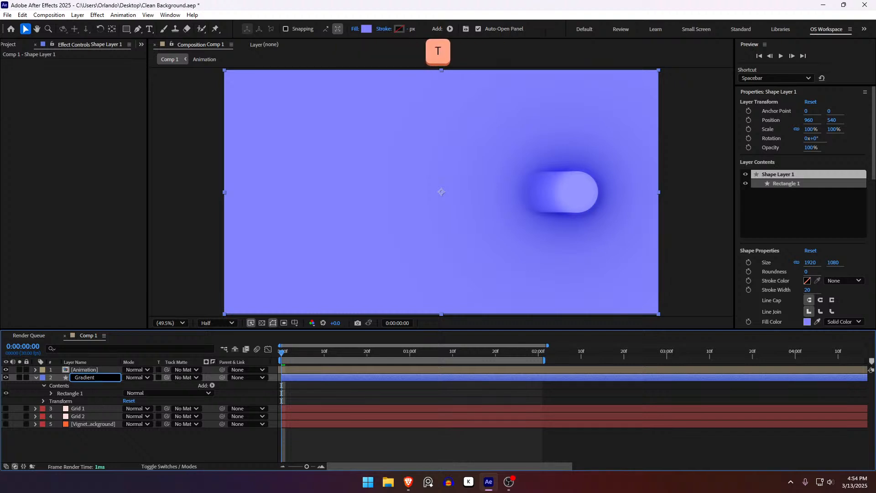
{"action": "key", "text": "Return"}
Rename the vignette background layer "Vignette".
{"action": "left_click", "coordinate": [97, 424]}
{"action": "key", "text": "Return"}
{"action": "type", "text": "Vignette"}
{"action": "key", "text": "Return"}
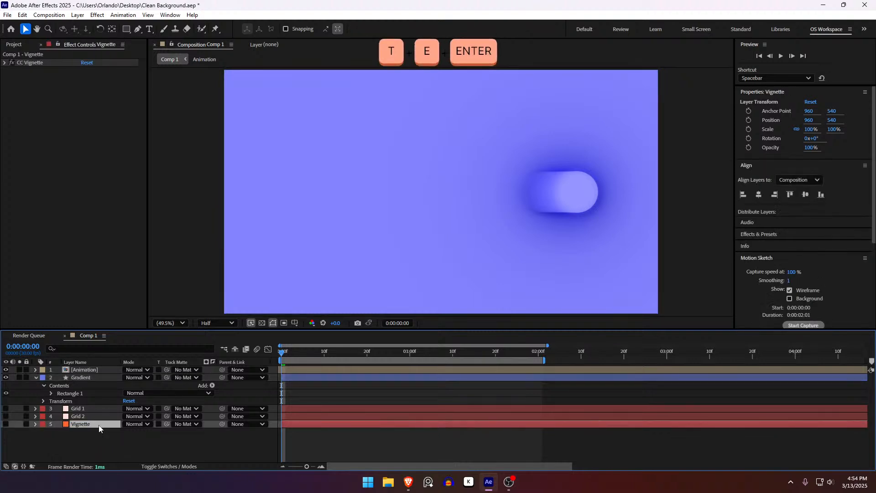
Change the Gradient layer's fill type from solid colour to Radial Gradient.
{"action": "left_click", "coordinate": [96, 379]}
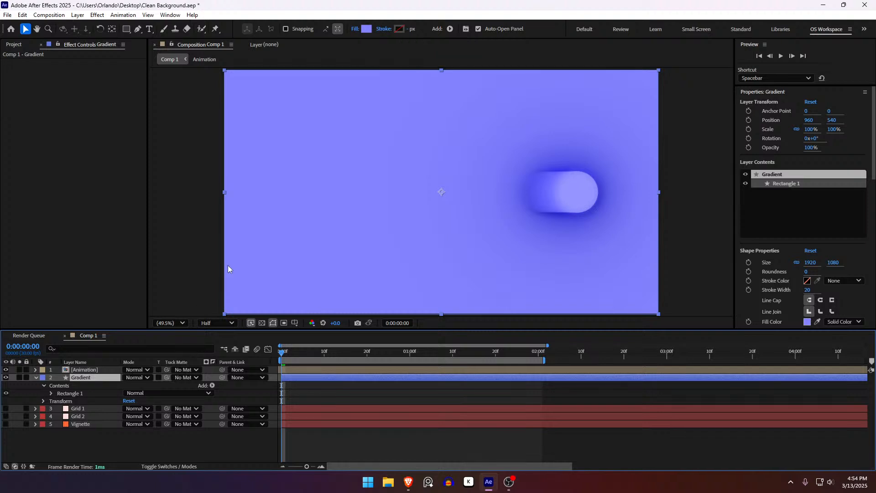
{"action": "left_click", "coordinate": [355, 30]}
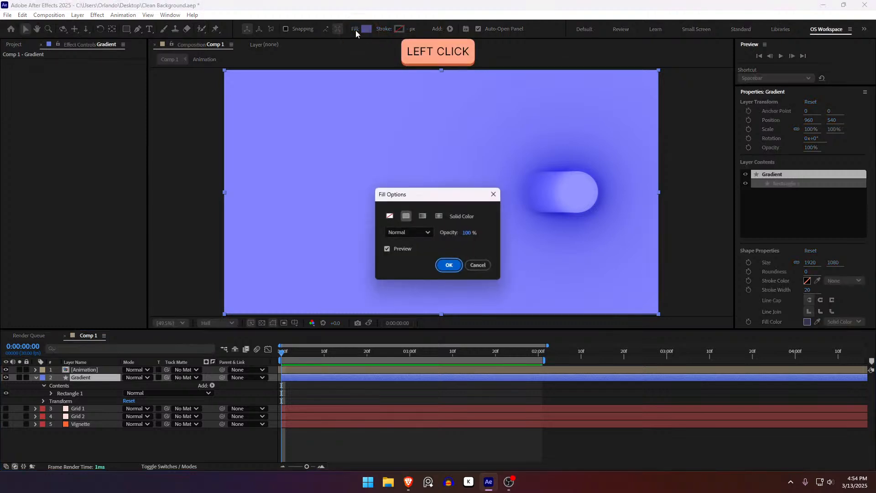
{"action": "left_click", "coordinate": [439, 216]}
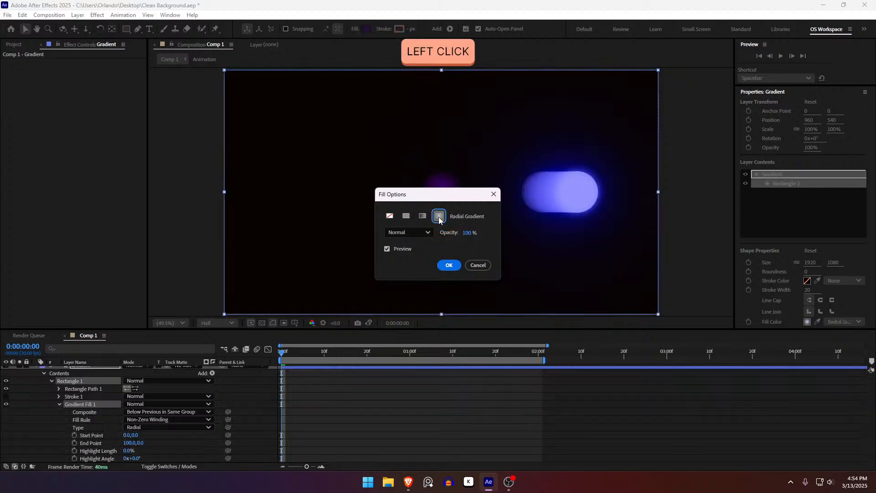
{"action": "left_click", "coordinate": [452, 267]}
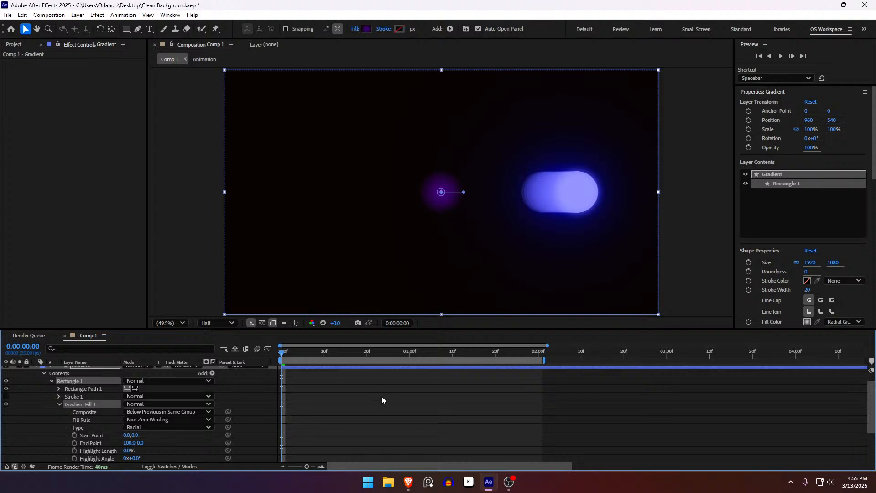
Select Rectangle 1 and stretch its radial gradient, placing the start point at about 133, -529 and the end point at about -570, 507.
{"action": "scroll", "coordinate": [383, 401], "scroll_direction": "up", "scroll_amount": 1}
{"action": "left_click", "coordinate": [343, 409]}
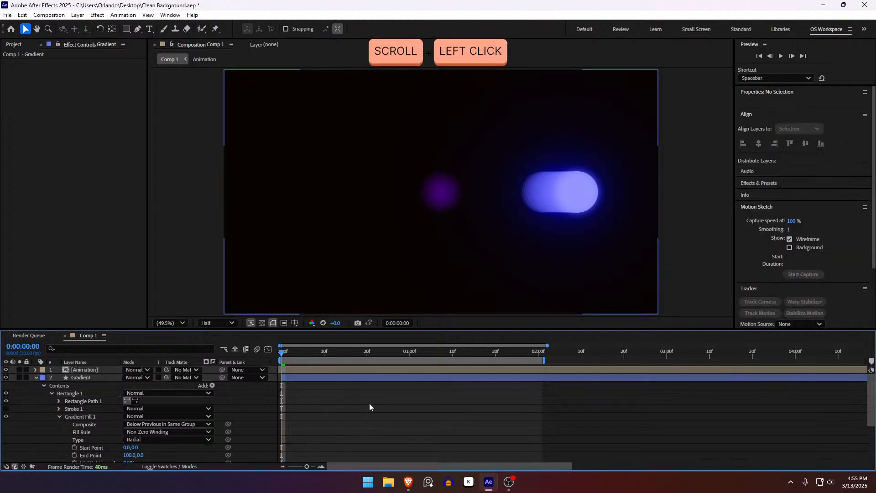
{"action": "left_click", "coordinate": [344, 379]}
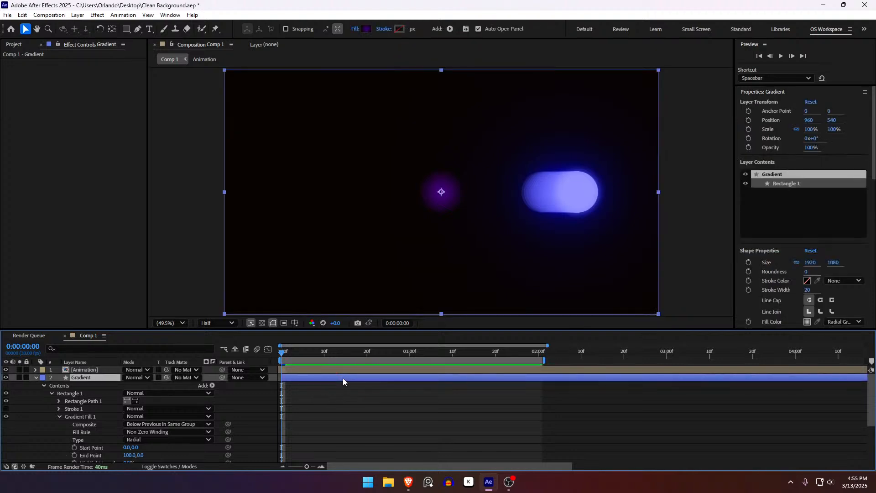
{"action": "left_click", "coordinate": [335, 388]}
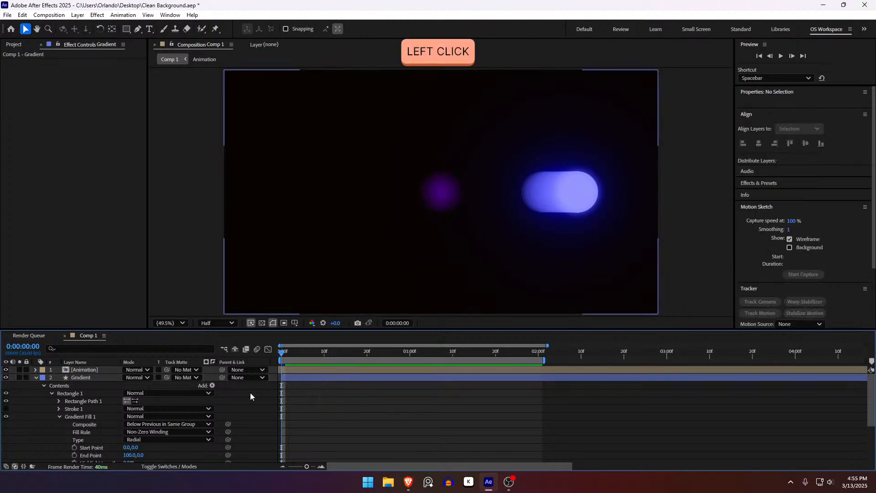
{"action": "left_click", "coordinate": [77, 380]}
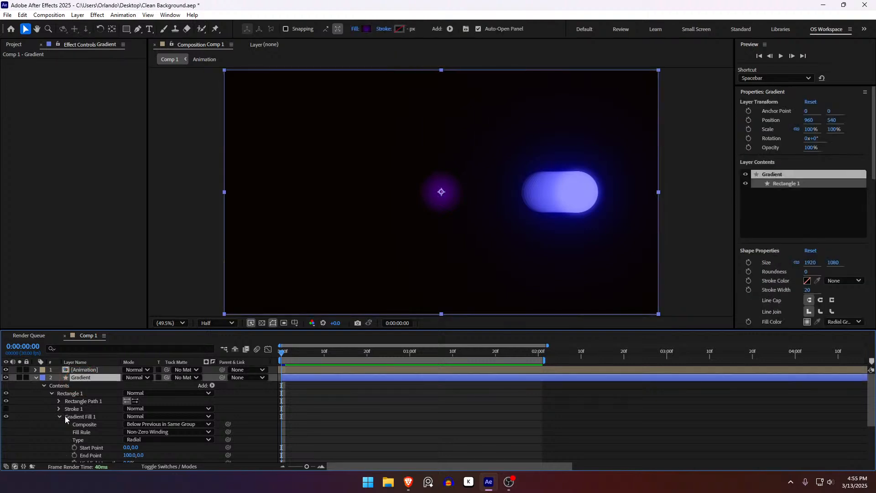
{"action": "left_click", "coordinate": [72, 393]}
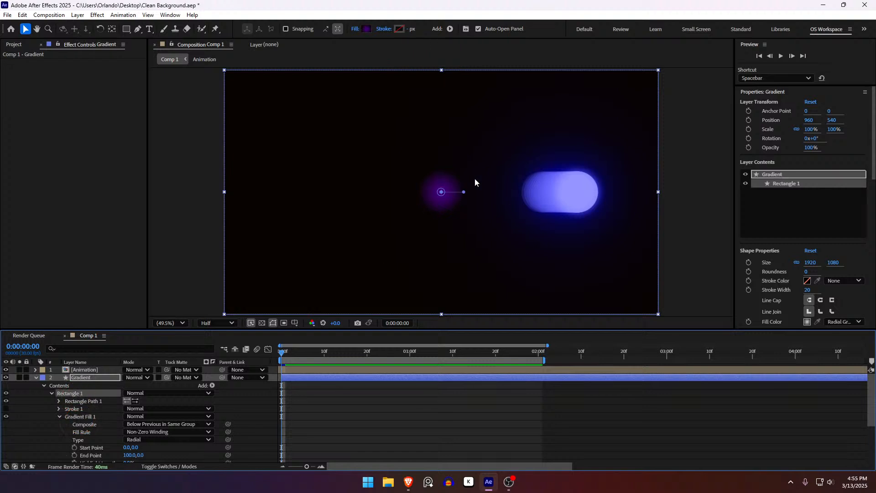
{"action": "left_click_drag", "start_coordinate": [466, 194], "coordinate": [411, 274]}
{"action": "left_click_drag", "start_coordinate": [441, 191], "coordinate": [453, 103]}
{"action": "left_click_drag", "start_coordinate": [411, 279], "coordinate": [311, 275]}
{"action": "left_click_drag", "start_coordinate": [453, 104], "coordinate": [472, 72]}
{"action": "mouse_move", "coordinate": [298, 301]}
{"action": "left_mouse_down"}
{"action": "mouse_move", "coordinate": [463, 291]}
{"action": "mouse_move", "coordinate": [280, 322]}
{"action": "mouse_move", "coordinate": [268, 291]}
{"action": "mouse_move", "coordinate": [276, 333]}
{"action": "mouse_move", "coordinate": [303, 298]}
{"action": "mouse_move", "coordinate": [313, 307]}
{"action": "left_mouse_up"}
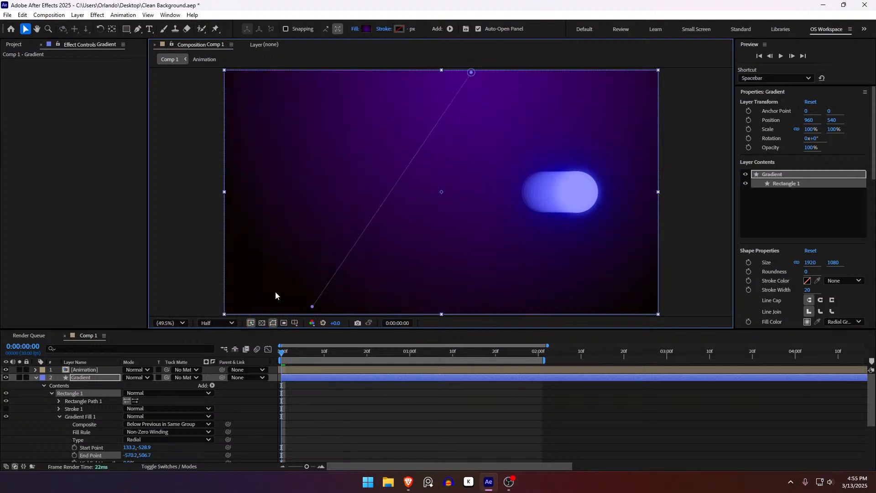
Open the gradient fill's colours in the Gradient Editor and shift the first colour stop's hue to a more magenta purple.
{"action": "left_click", "coordinate": [368, 29]}
{"action": "left_click_drag", "start_coordinate": [461, 138], "coordinate": [753, 183]}
{"action": "left_click", "coordinate": [611, 235]}
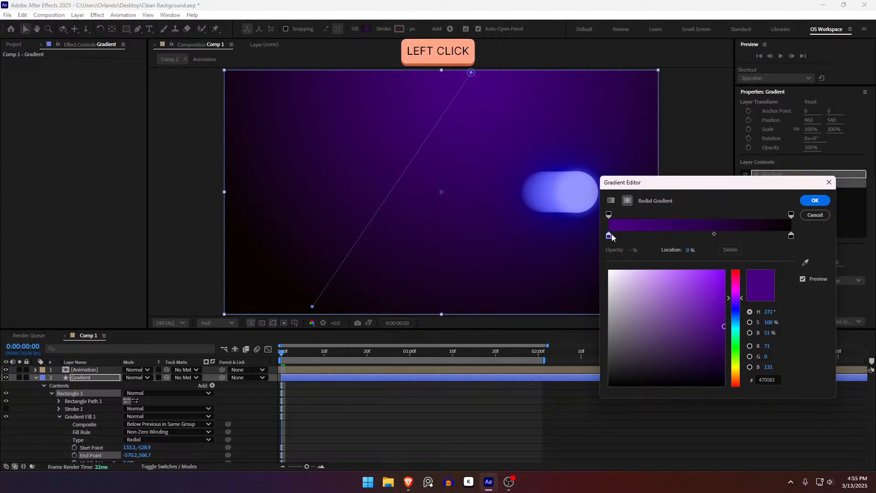
{"action": "left_click", "coordinate": [740, 338]}
{"action": "left_click_drag", "start_coordinate": [740, 338], "coordinate": [738, 292]}
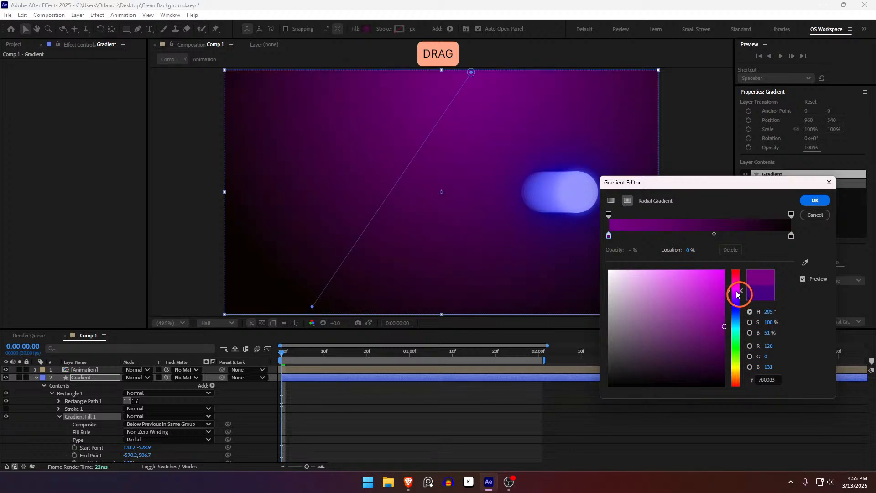
Set the gradient's end colour stop to the very dark purple 0B0019.
{"action": "left_click", "coordinate": [792, 237]}
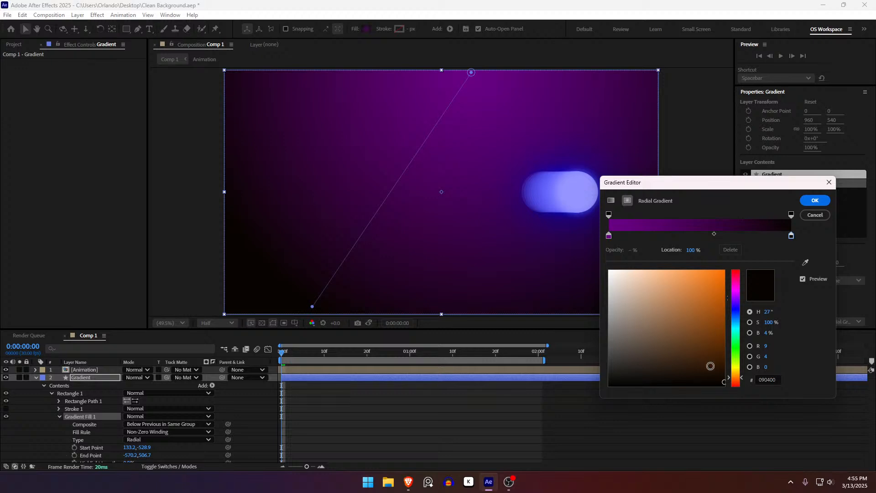
{"action": "mouse_move", "coordinate": [722, 383]}
{"action": "left_mouse_down"}
{"action": "mouse_move", "coordinate": [725, 361]}
{"action": "mouse_move", "coordinate": [723, 371]}
{"action": "left_mouse_up"}
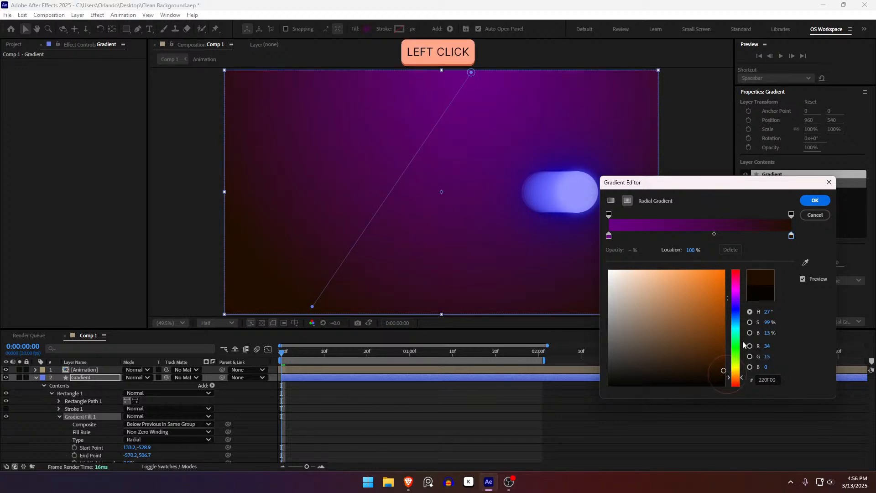
{"action": "left_click", "coordinate": [806, 263]}
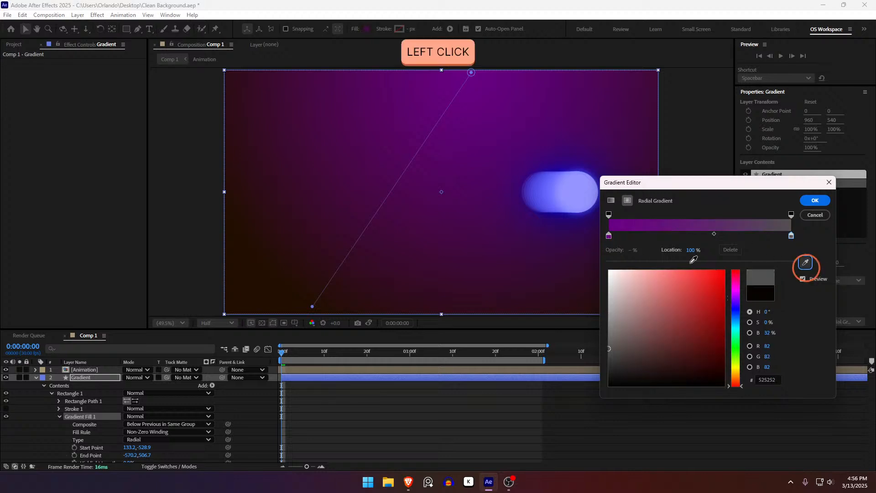
{"action": "left_click_drag", "start_coordinate": [711, 340], "coordinate": [740, 368]}
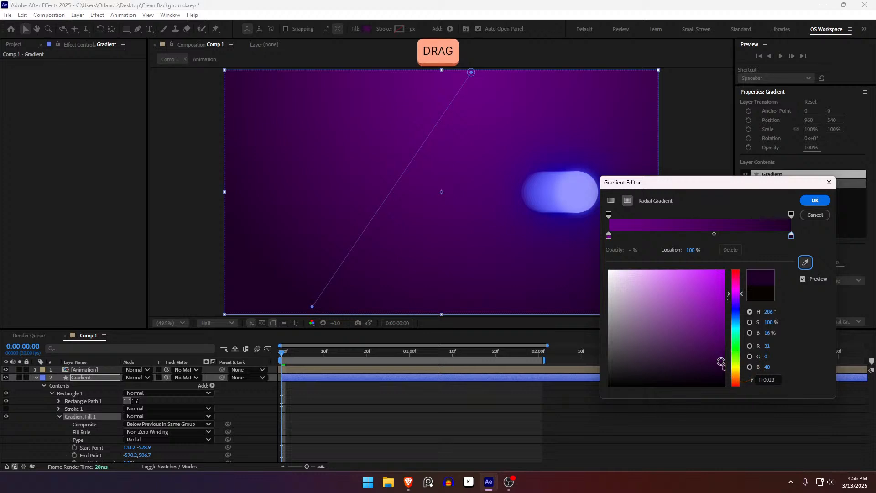
{"action": "left_click", "coordinate": [725, 374]}
{"action": "left_click_drag", "start_coordinate": [735, 303], "coordinate": [735, 406]}
{"action": "left_click", "coordinate": [739, 311]}
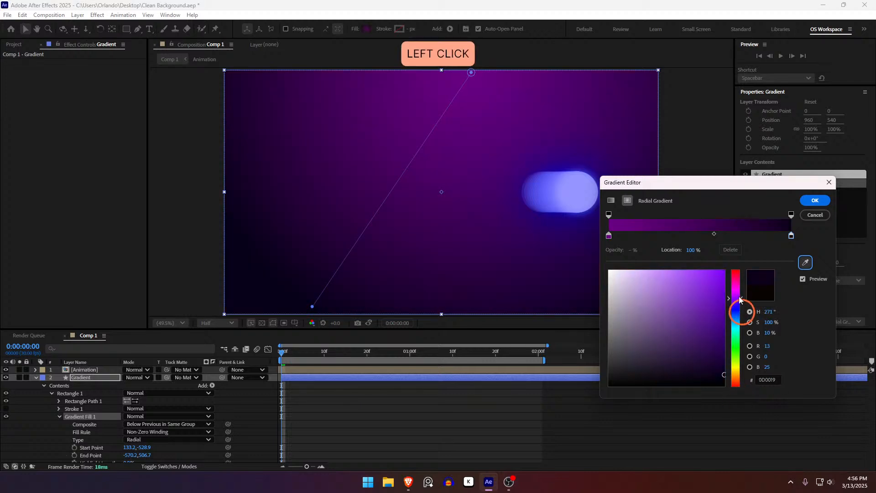
{"action": "mouse_move", "coordinate": [741, 307]}
{"action": "left_mouse_down"}
{"action": "mouse_move", "coordinate": [742, 315]}
{"action": "mouse_move", "coordinate": [741, 301]}
{"action": "left_mouse_up"}
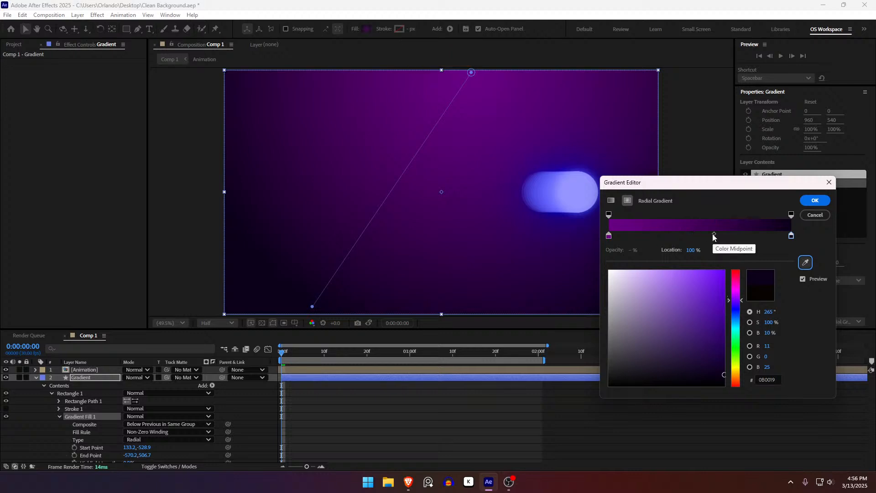
Move the gradient's colour midpoint towards the first stop, to about 40%, and apply the gradient.
{"action": "left_click_drag", "start_coordinate": [713, 234], "coordinate": [789, 229]}
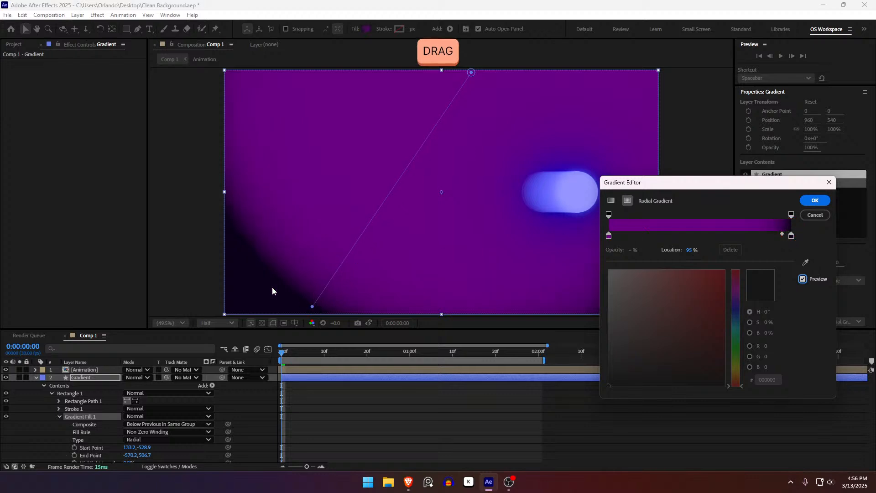
{"action": "left_click_drag", "start_coordinate": [784, 235], "coordinate": [668, 242]}
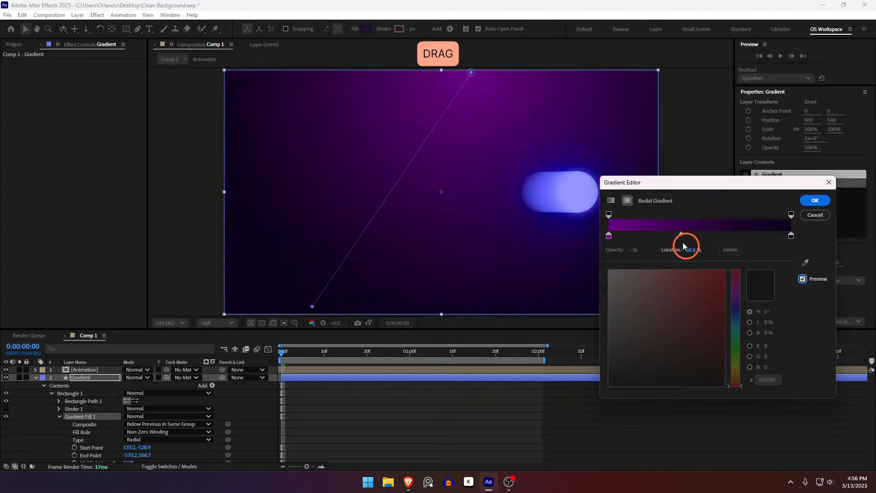
{"action": "left_click", "coordinate": [820, 201]}
Collapse the Gradient layer's properties and play the animation over the gradient background from the first frame.
{"action": "left_click", "coordinate": [379, 398]}
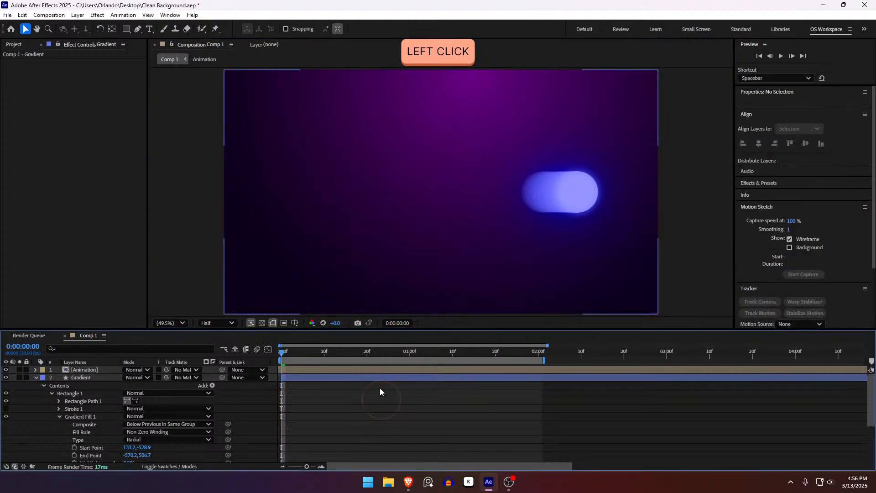
{"action": "key", "text": "u"}
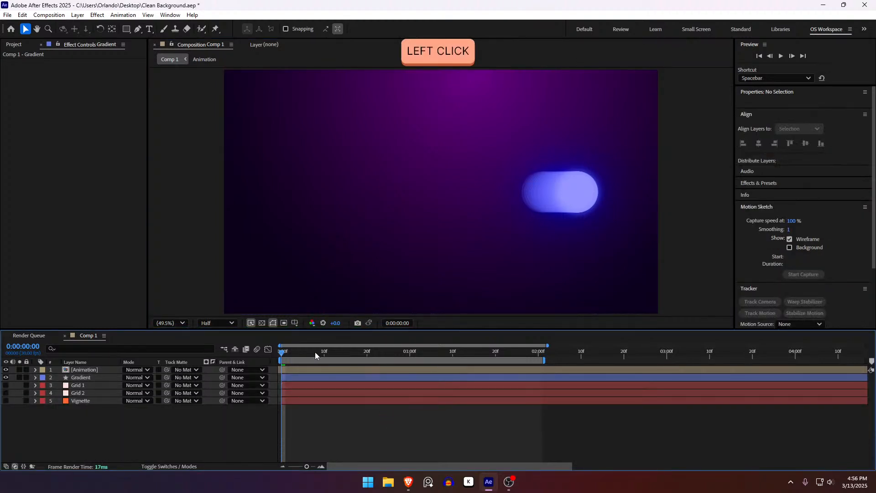
{"action": "left_click_drag", "start_coordinate": [283, 353], "coordinate": [175, 361]}
{"action": "key", "text": "space"}
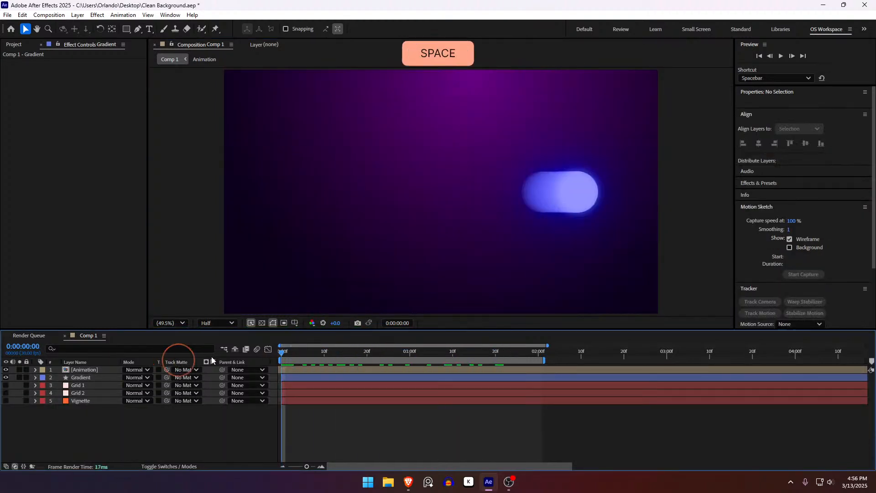